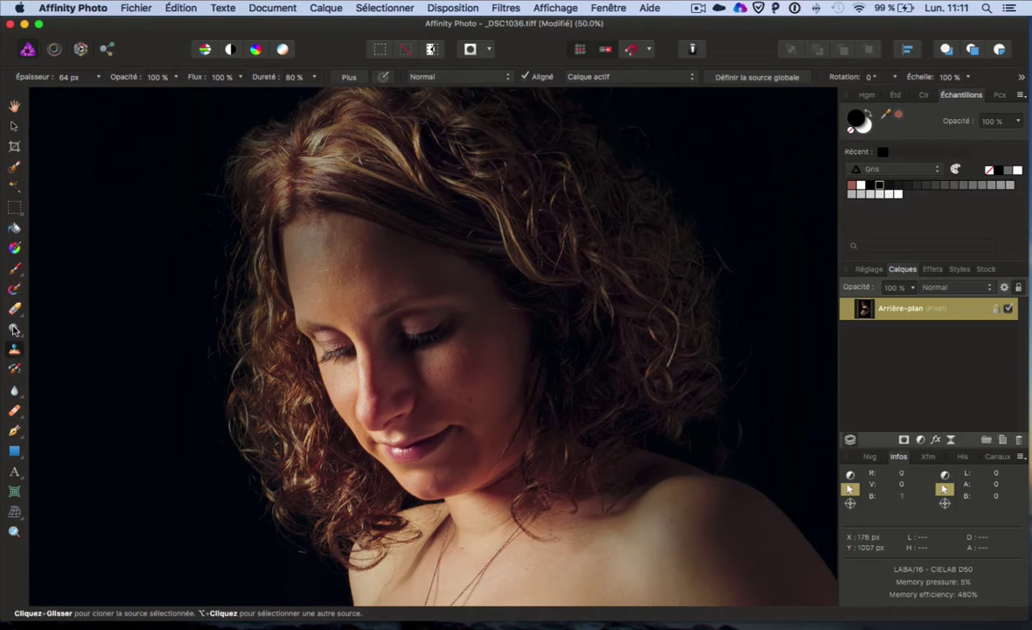
click(18, 414)
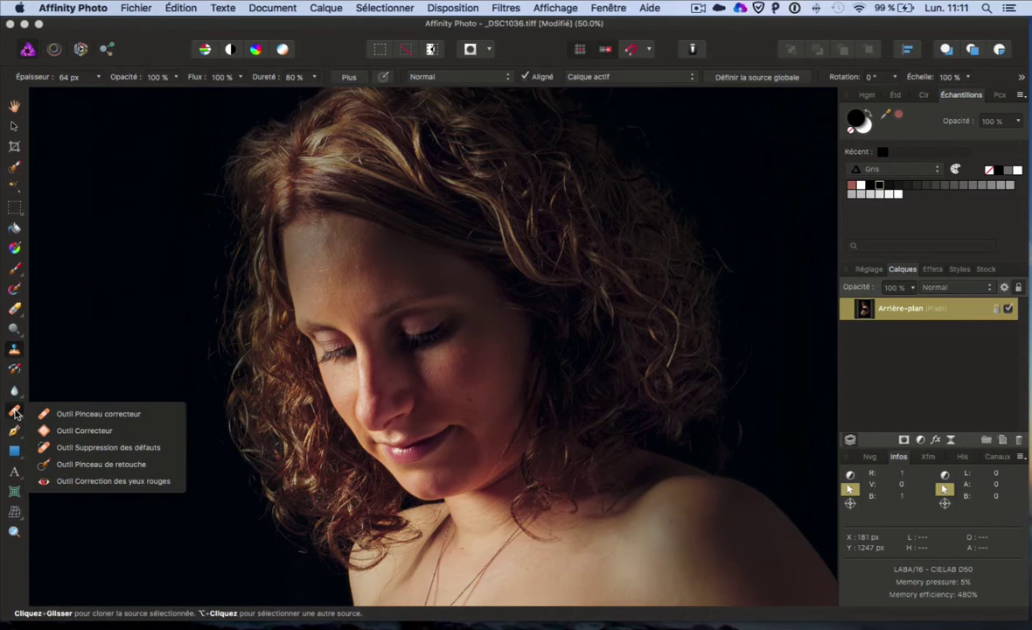
click(87, 413)
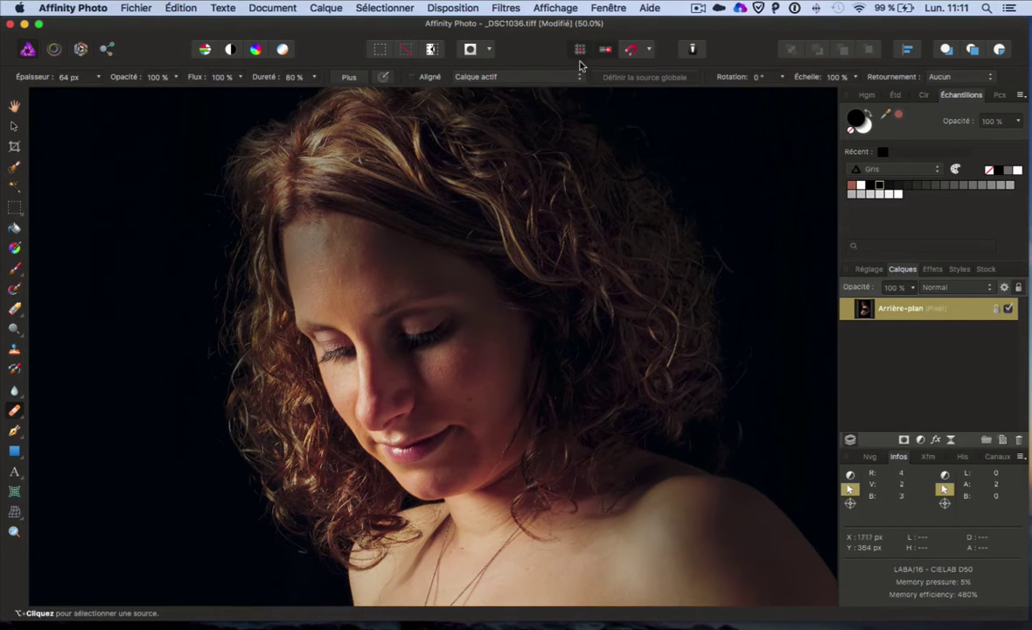
click(506, 8)
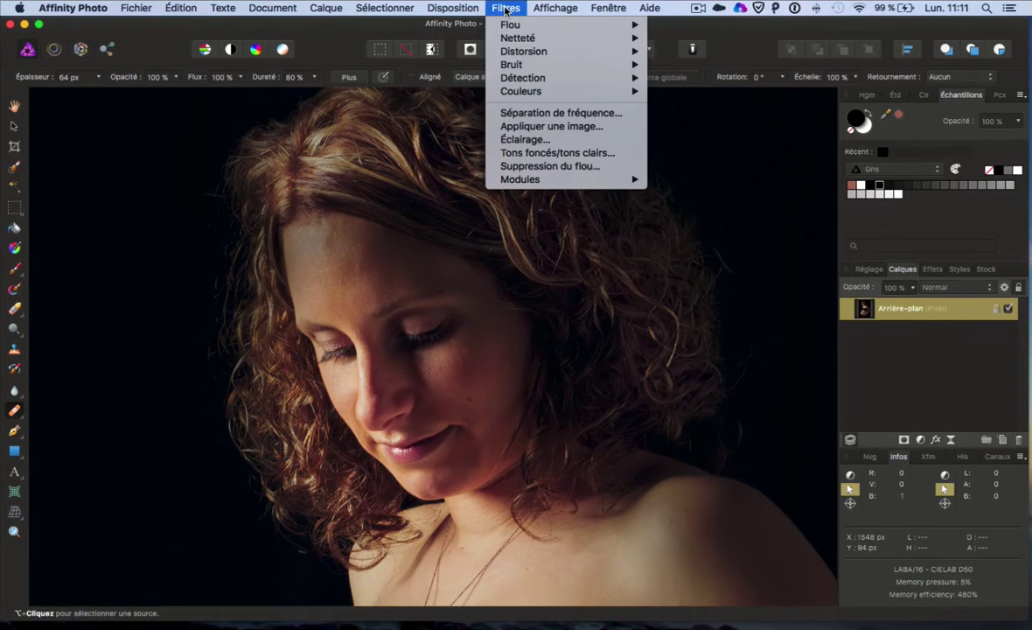
click(505, 9)
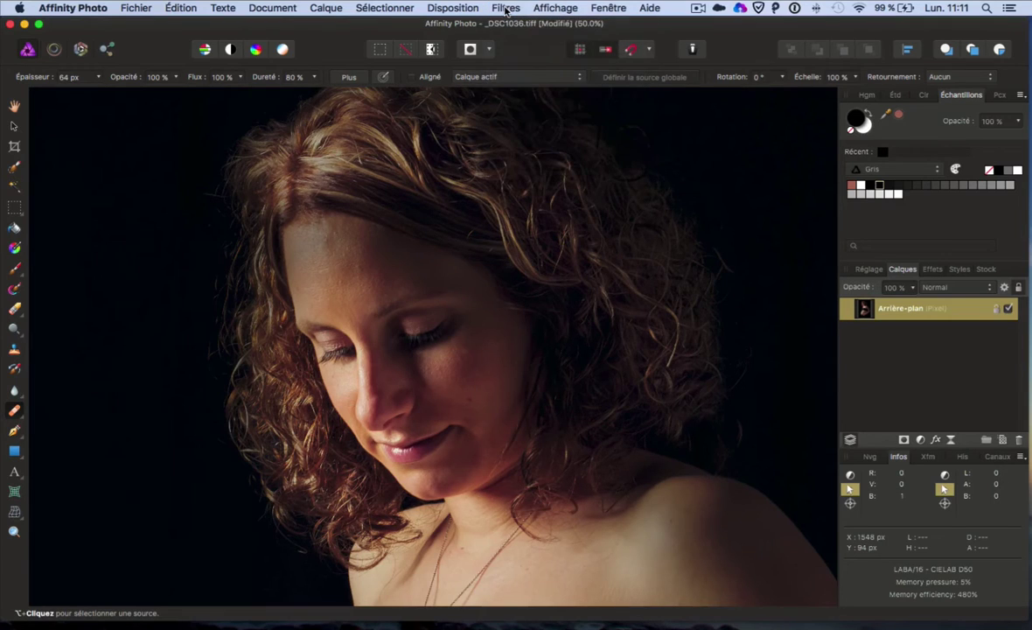
click(140, 8)
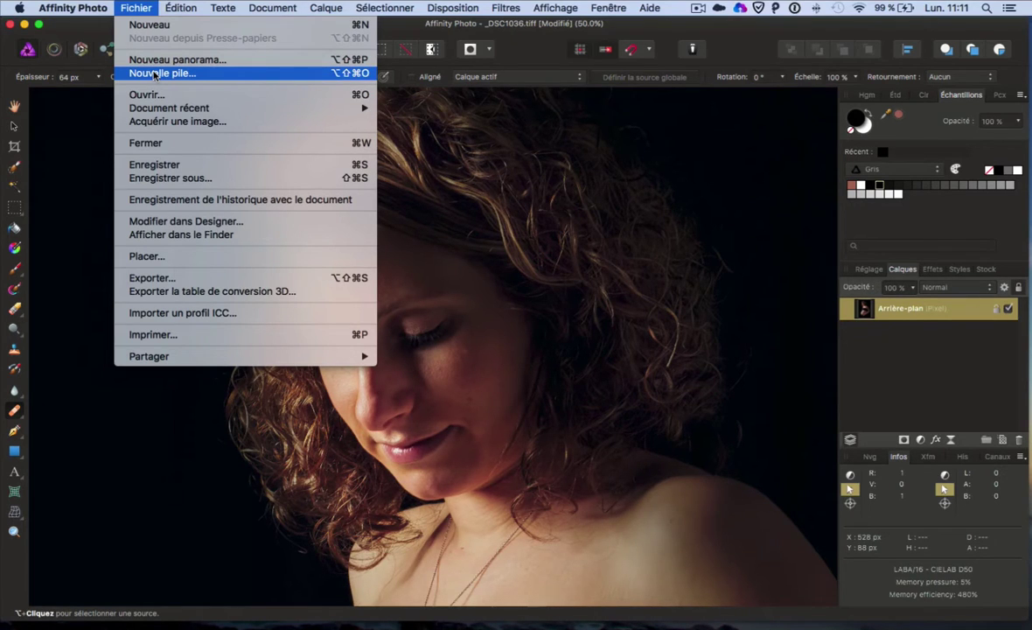
click(140, 9)
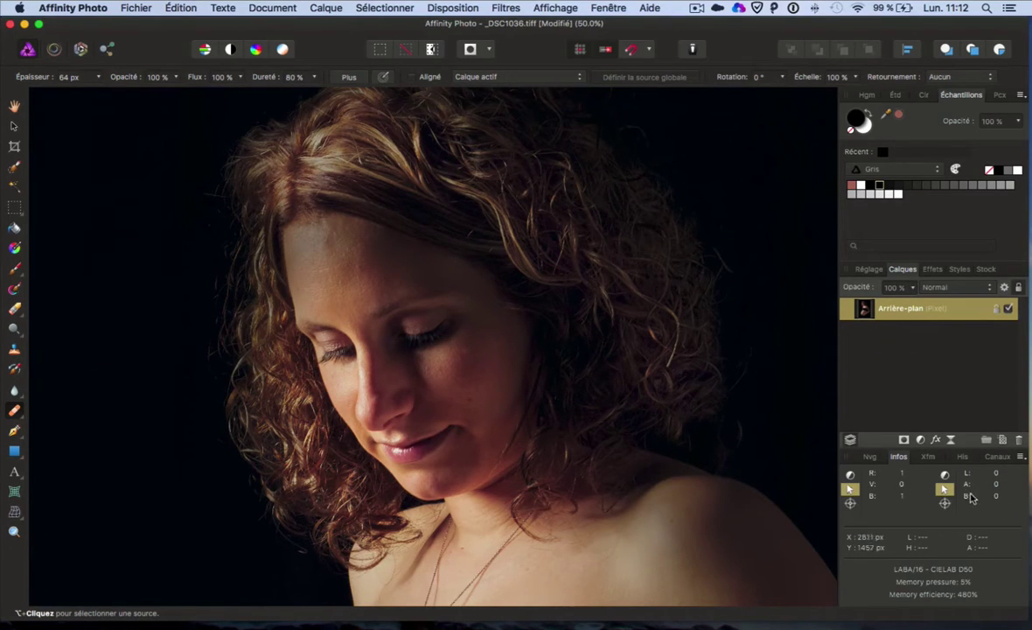
Check which colour format the document uses
click(272, 8)
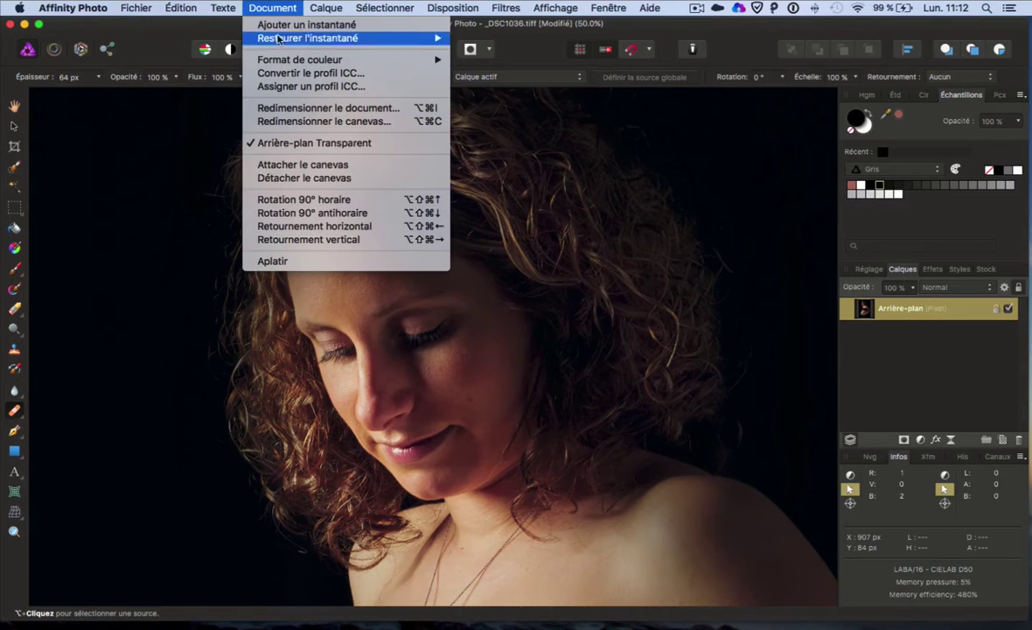
mouse_move(411, 60)
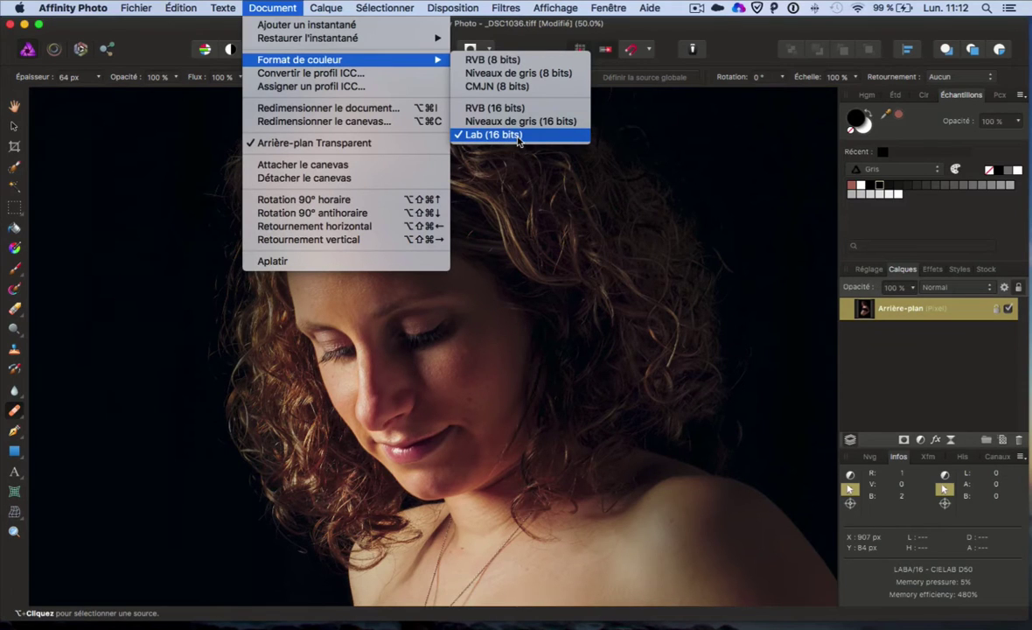
click(272, 8)
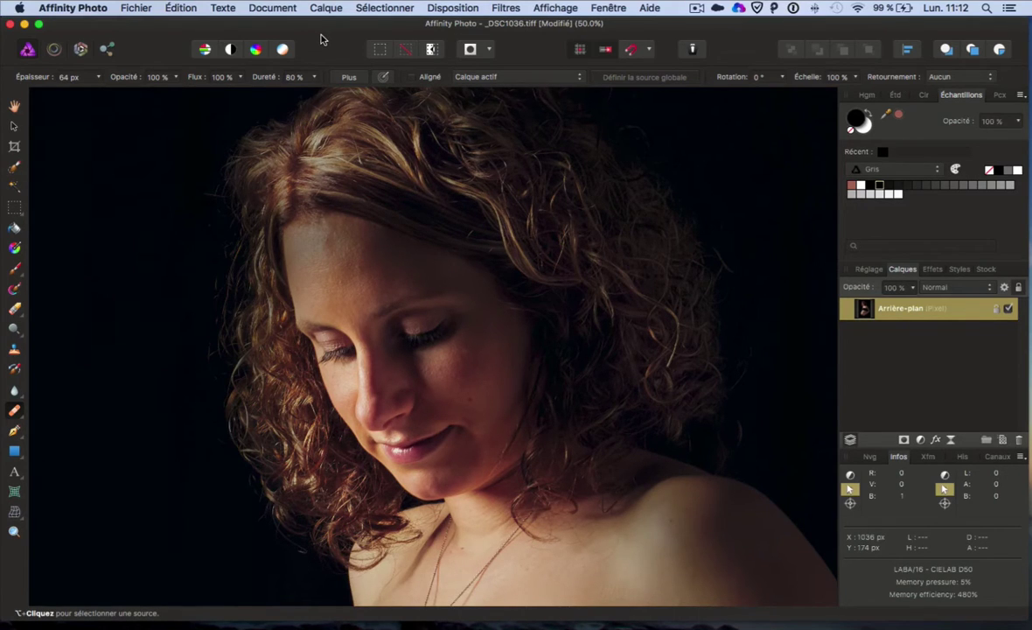
Duplicate the Arrière-plan layer and apply frequency separation to the copy with a radius of 8.1 px
key(super+j)
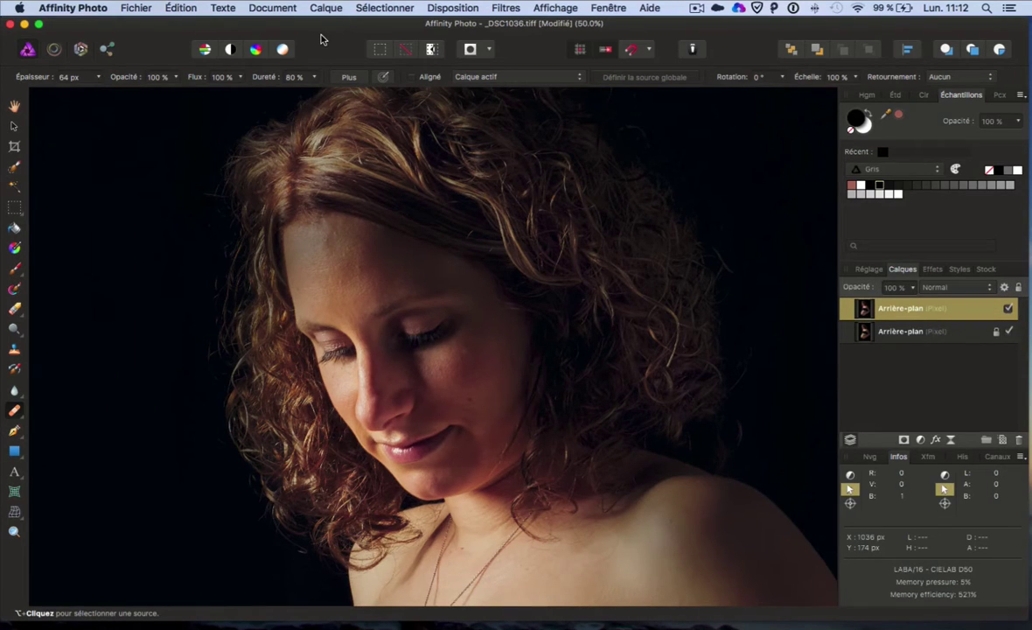
click(516, 8)
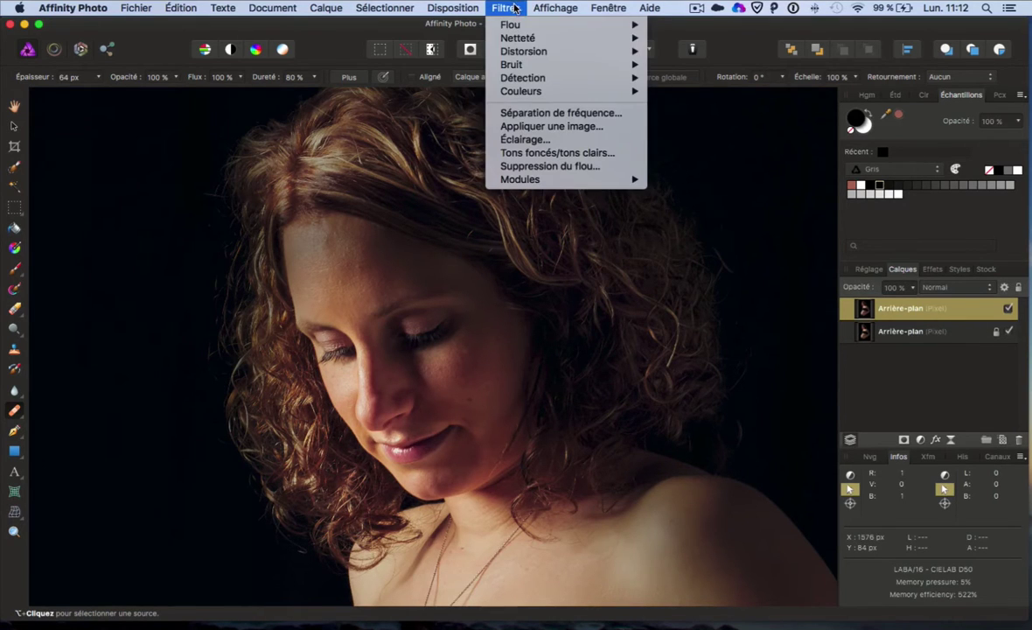
click(539, 114)
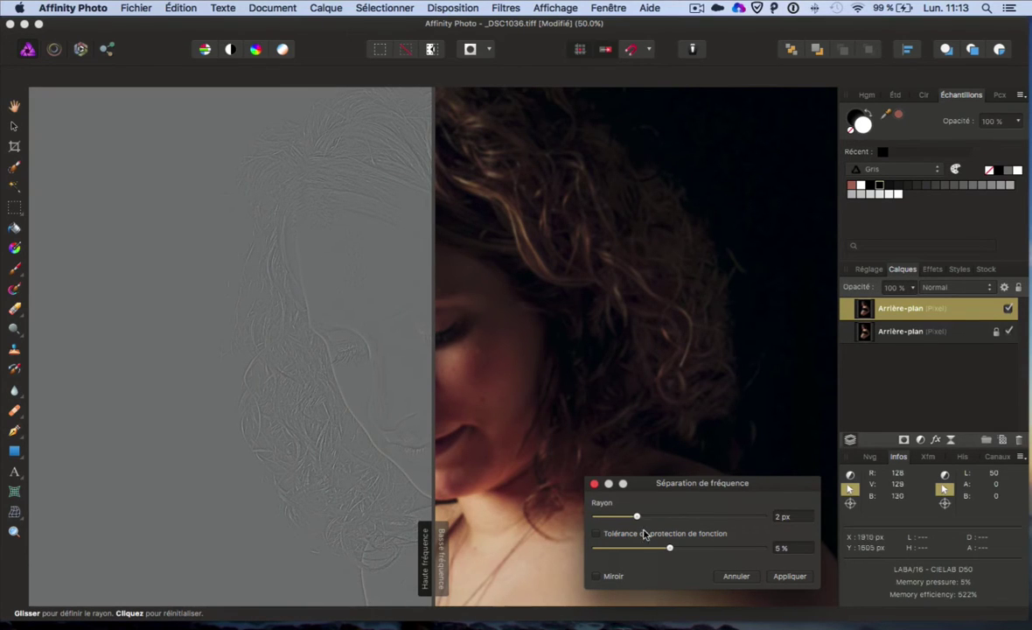
drag(636, 517, 661, 521)
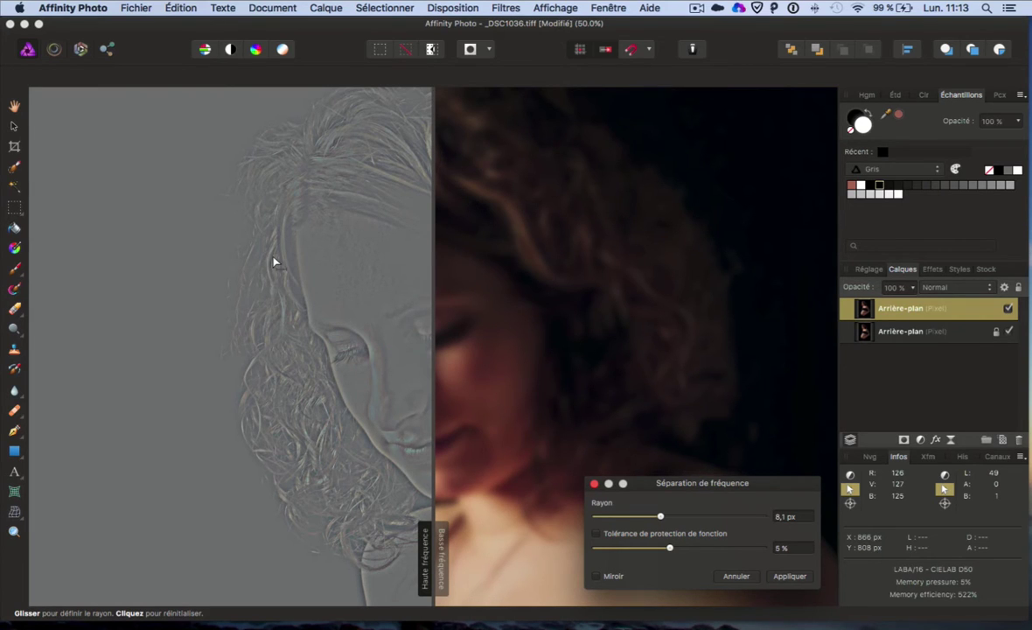
click(797, 575)
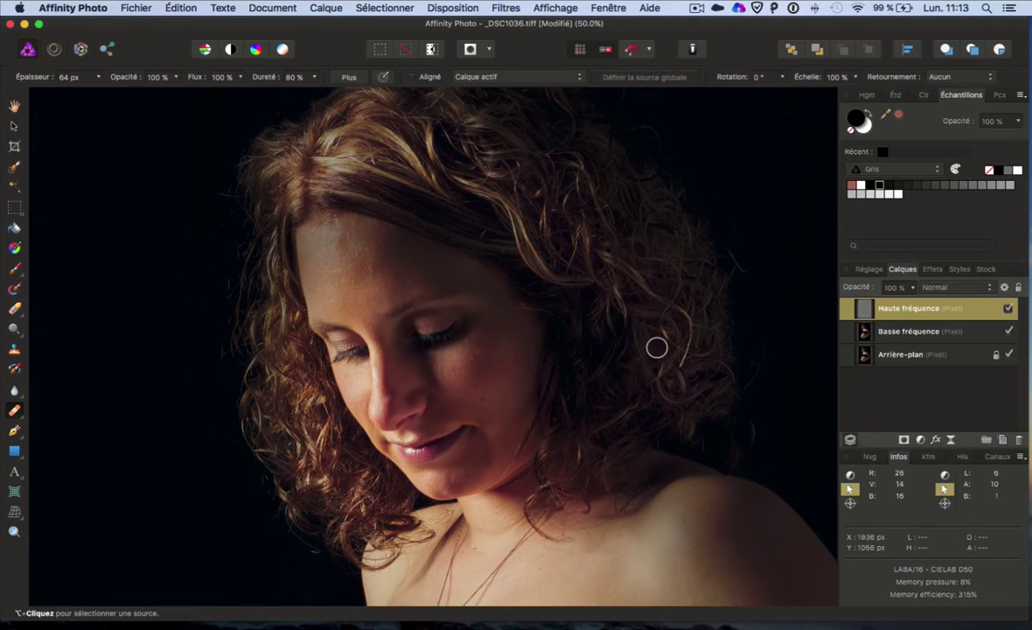
Compare the image with the Haute fréquence and Basse fréquence layers hidden and shown in turn
click(929, 332)
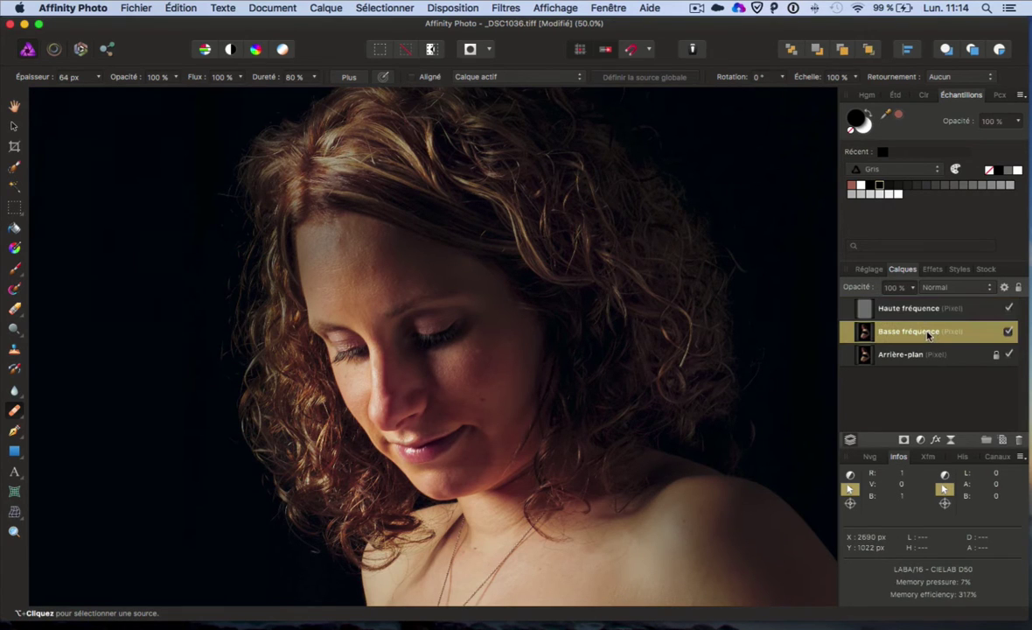
click(1009, 308)
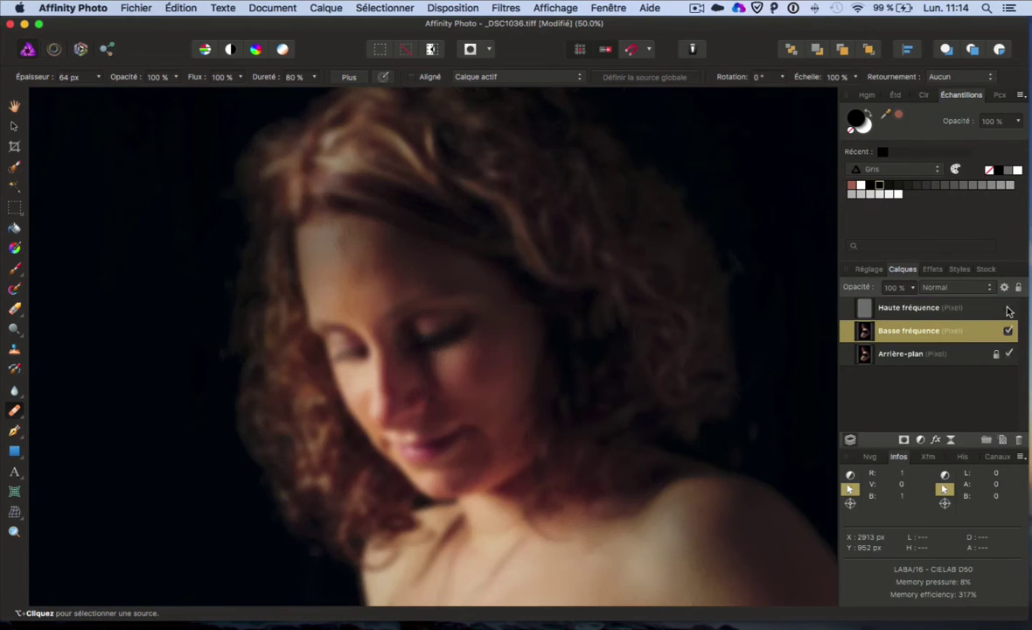
click(1009, 308)
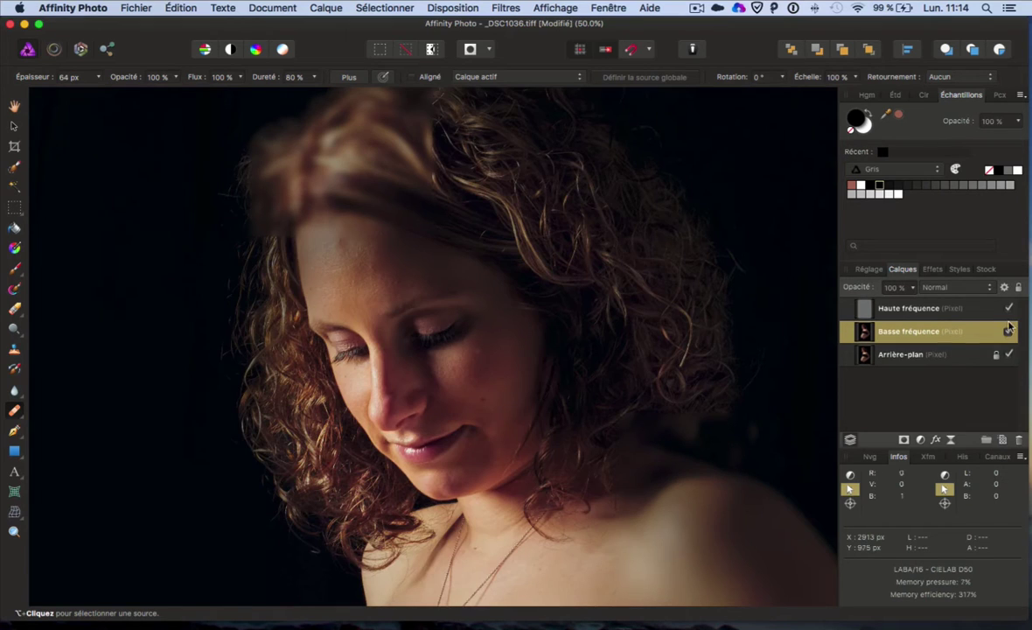
click(1008, 332)
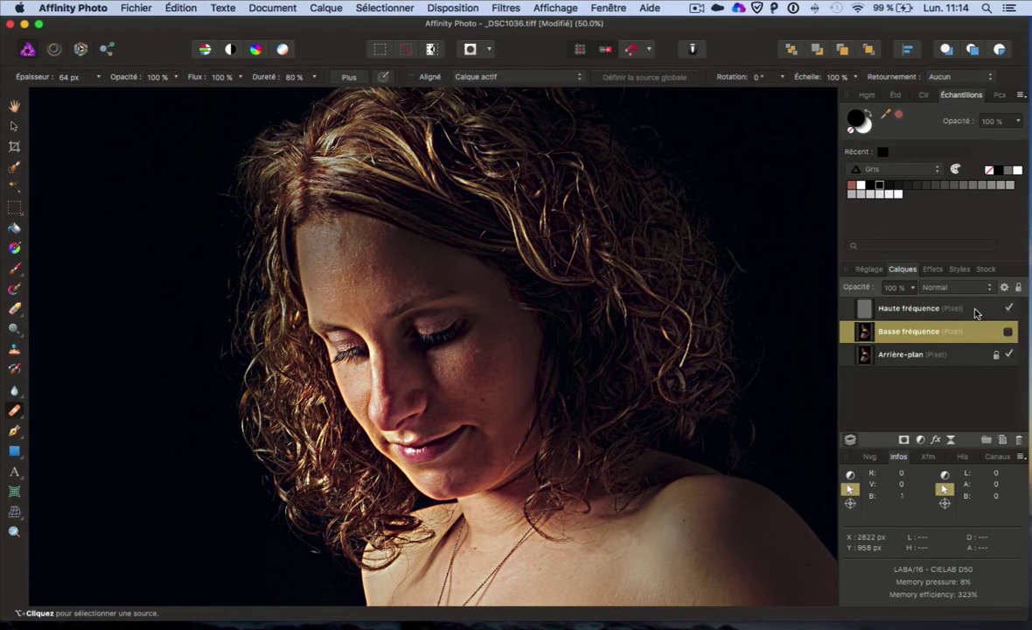
click(976, 311)
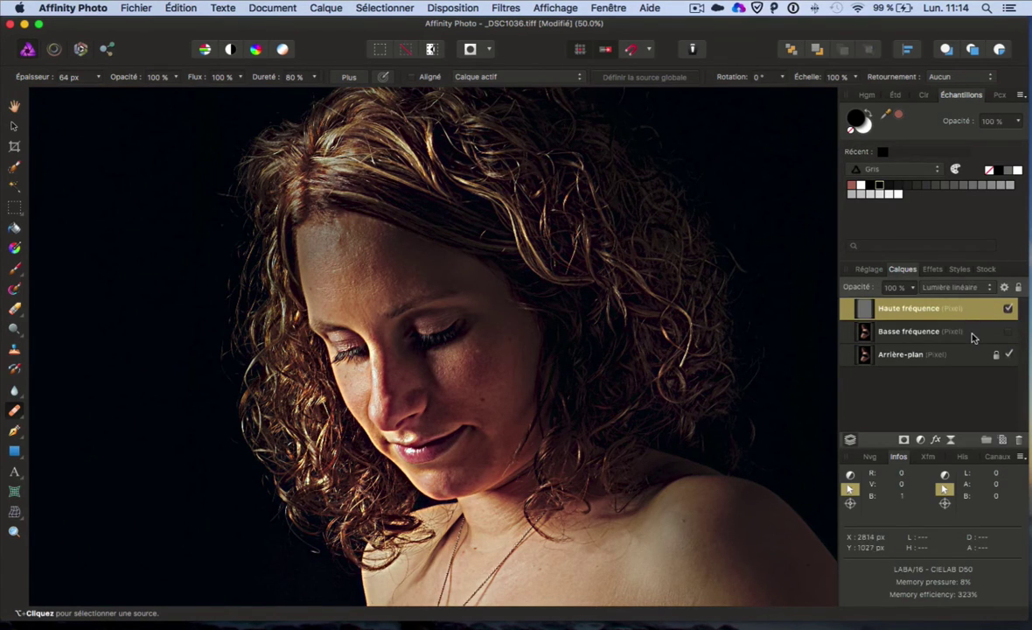
click(1009, 309)
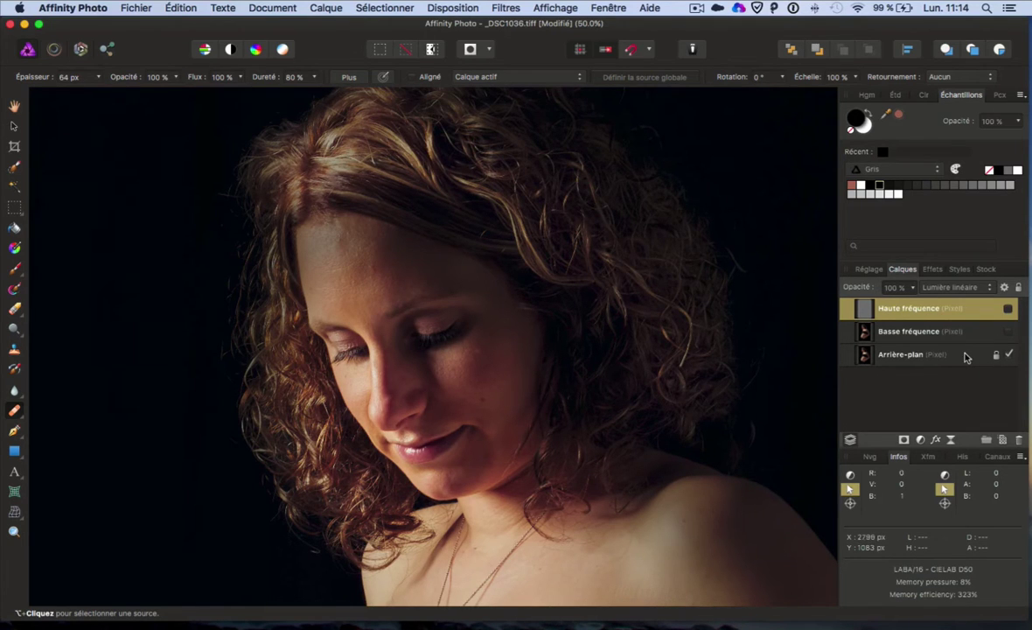
click(1010, 311)
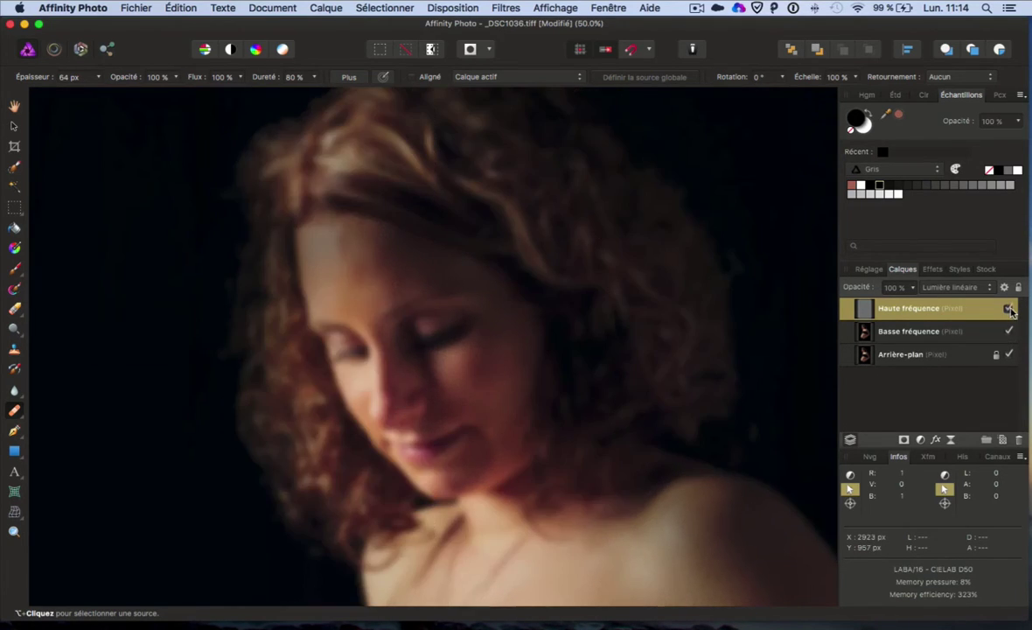
click(1009, 310)
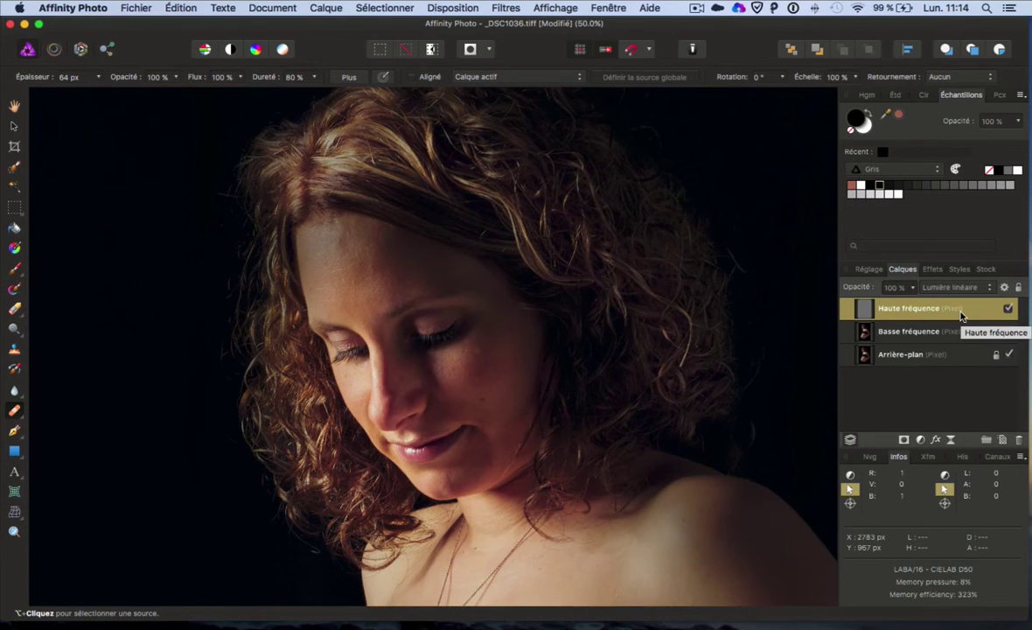
Activate the saved Clone Brush preset for retouching the Haute fréquence layer at 100% zoom
key(super+1)
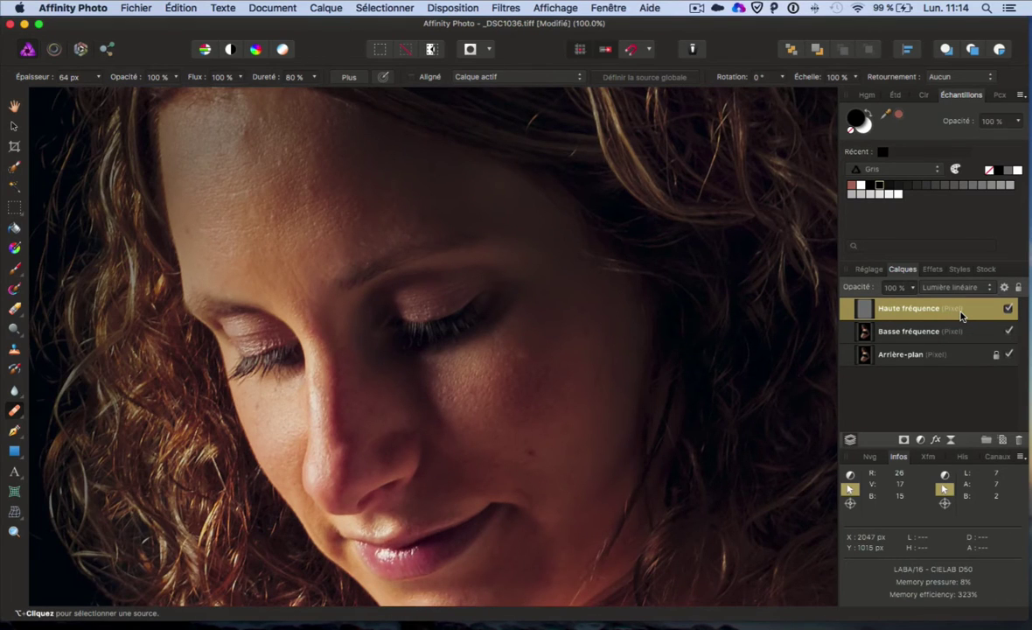
click(1001, 96)
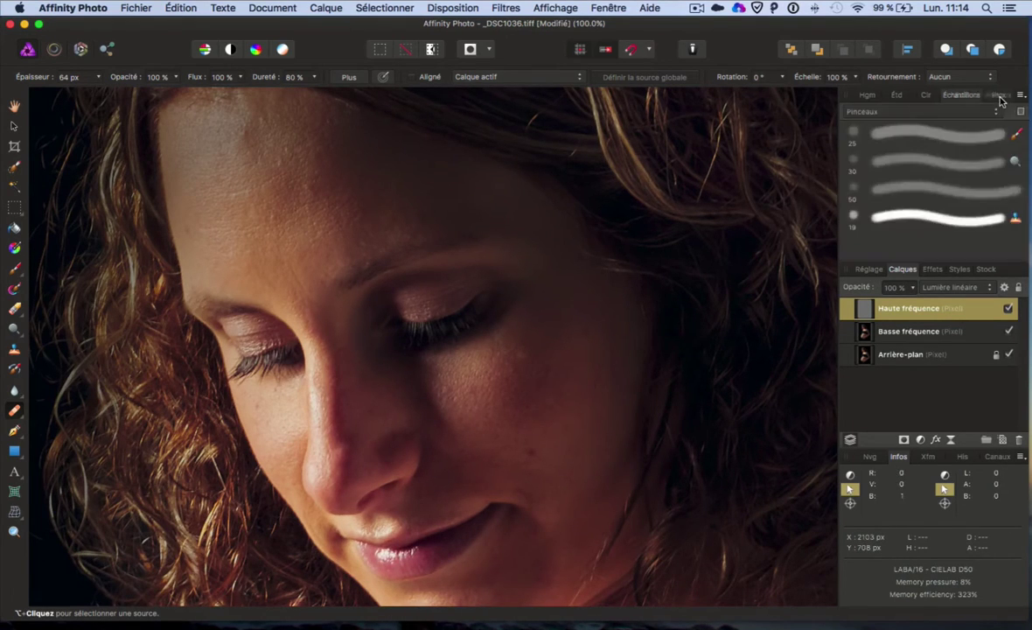
click(1016, 220)
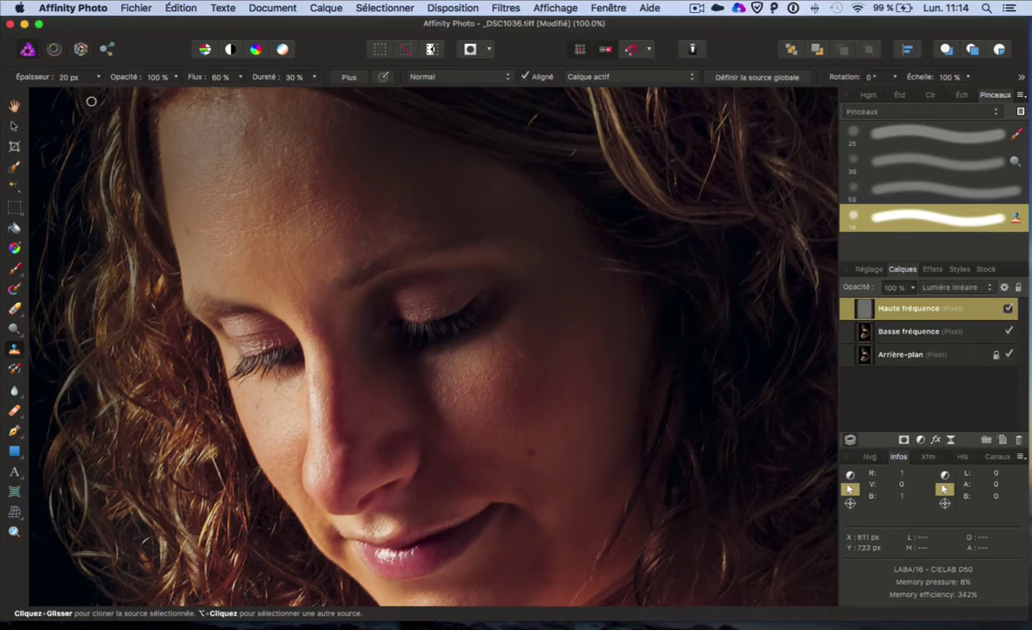
Review the clone brush's size, hardness and flow settings and its associated tool
click(349, 77)
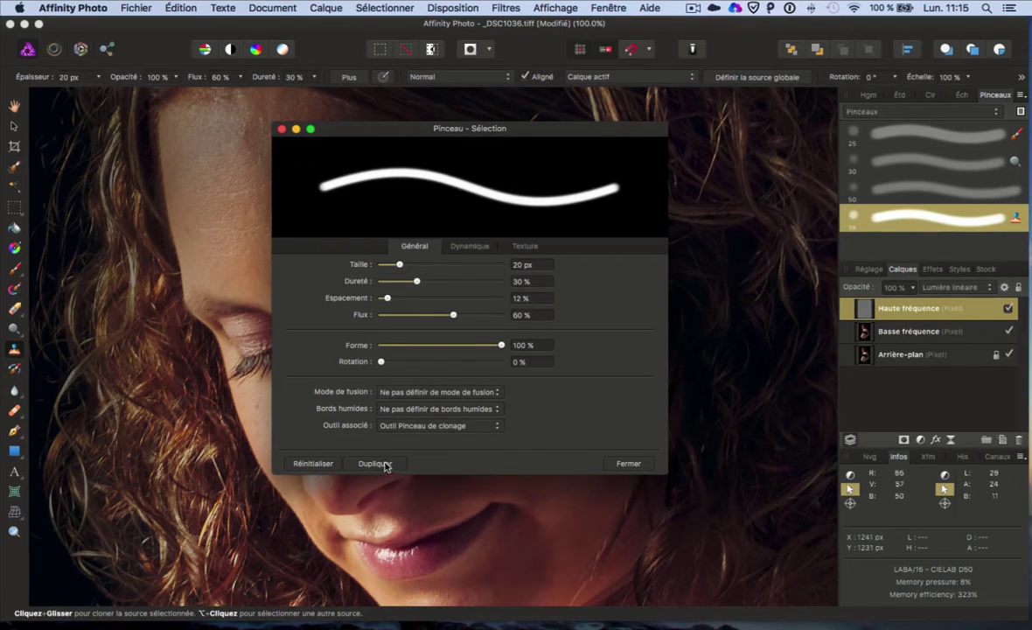
click(418, 426)
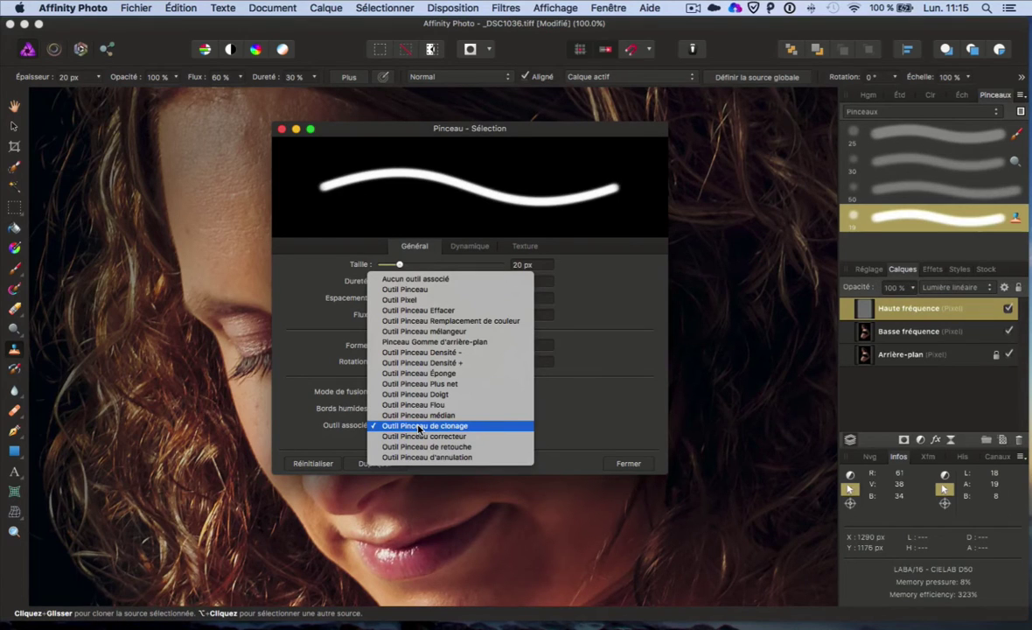
click(418, 426)
click(628, 463)
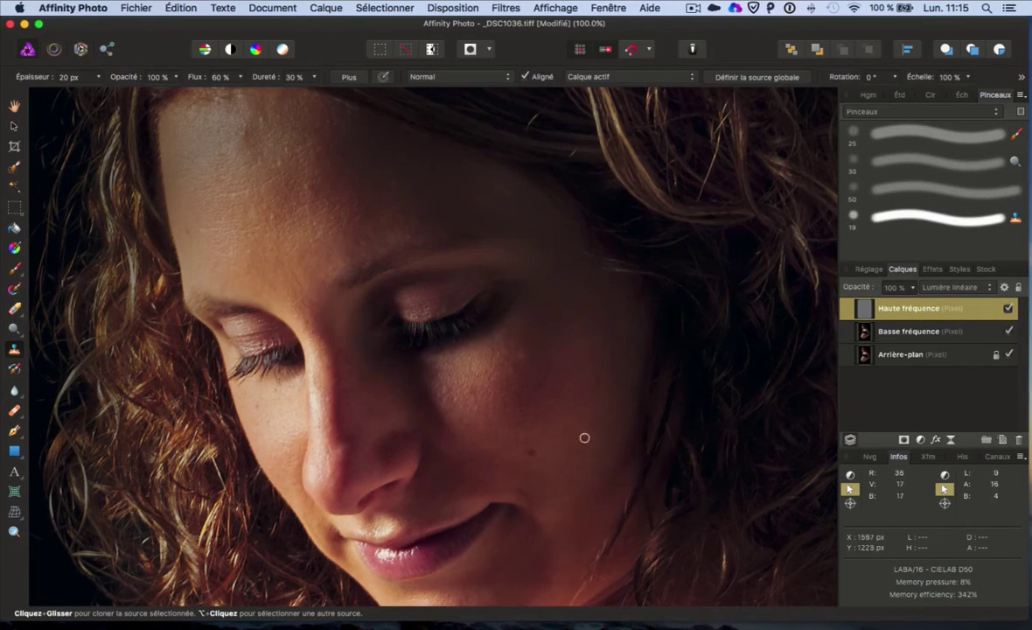
Clone clean skin texture over the moles and small blemishes on both cheeks on the Haute fréquence layer
drag(539, 405, 539, 415)
scroll(559, 428, down, 5)
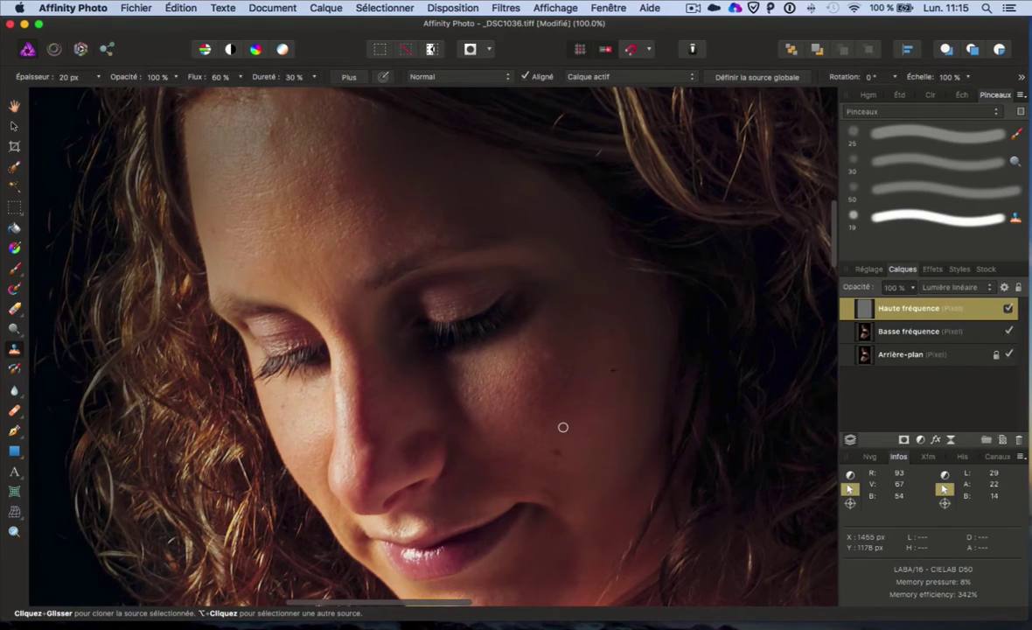
scroll(553, 426, down, 3)
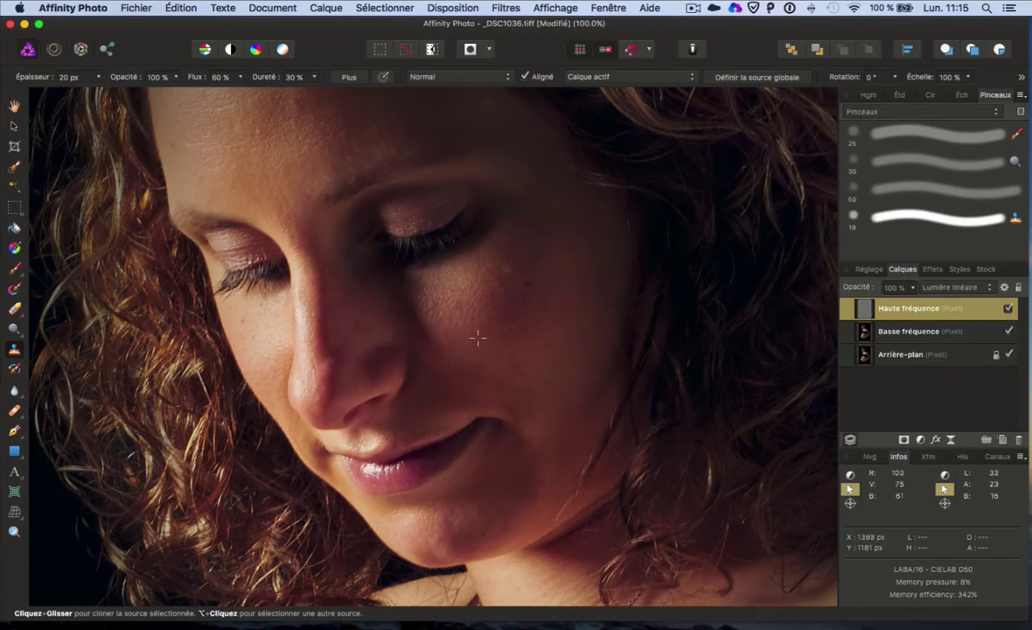
click(263, 303)
alt+click(256, 318)
click(246, 319)
alt+click(269, 328)
alt+click(304, 316)
Clone out the small spots at the base of the neck between the necklace chains
scroll(299, 317, down, 5)
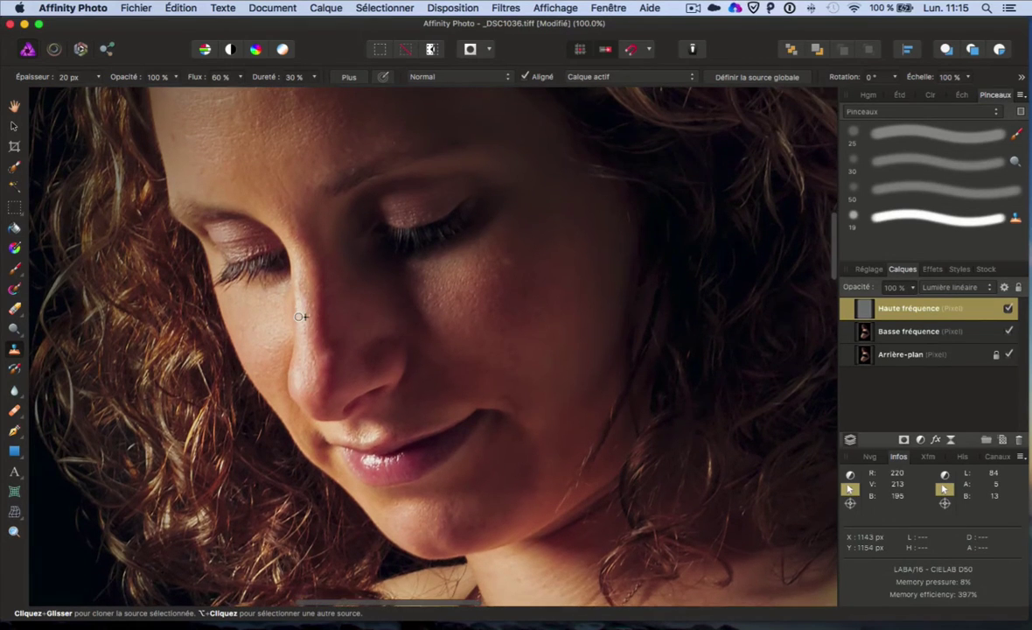
scroll(298, 317, down, 8)
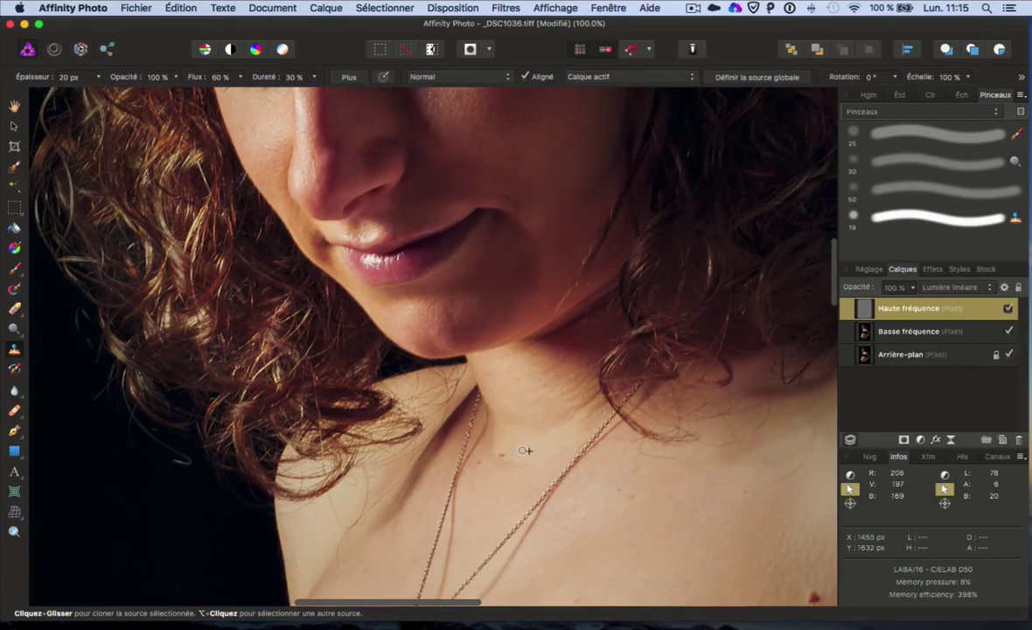
alt+click(522, 450)
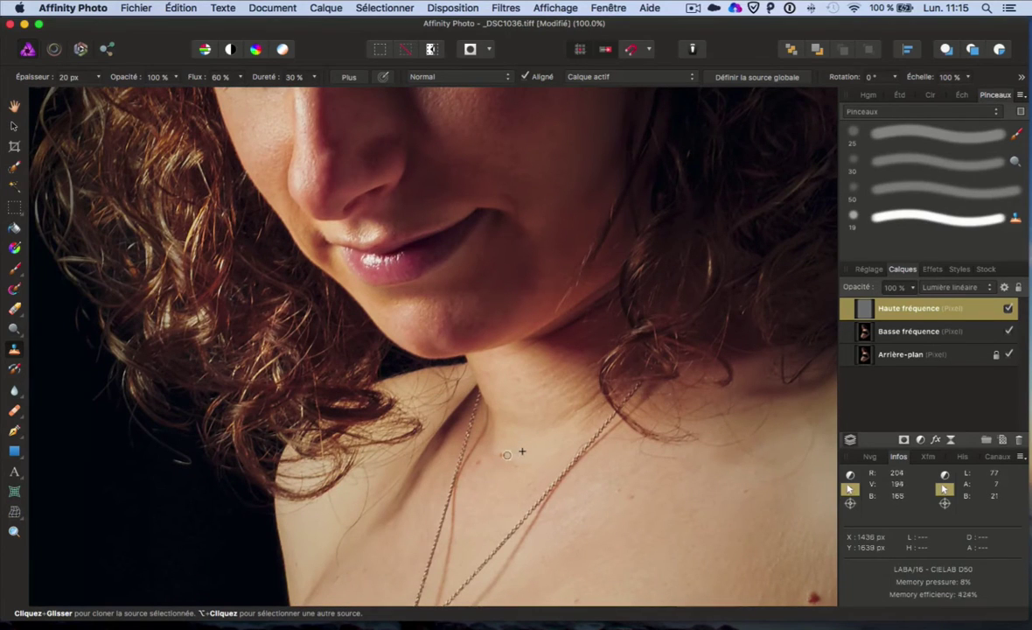
click(503, 455)
alt+click(516, 463)
drag(499, 467, 492, 464)
alt+click(491, 463)
click(480, 461)
key(space)
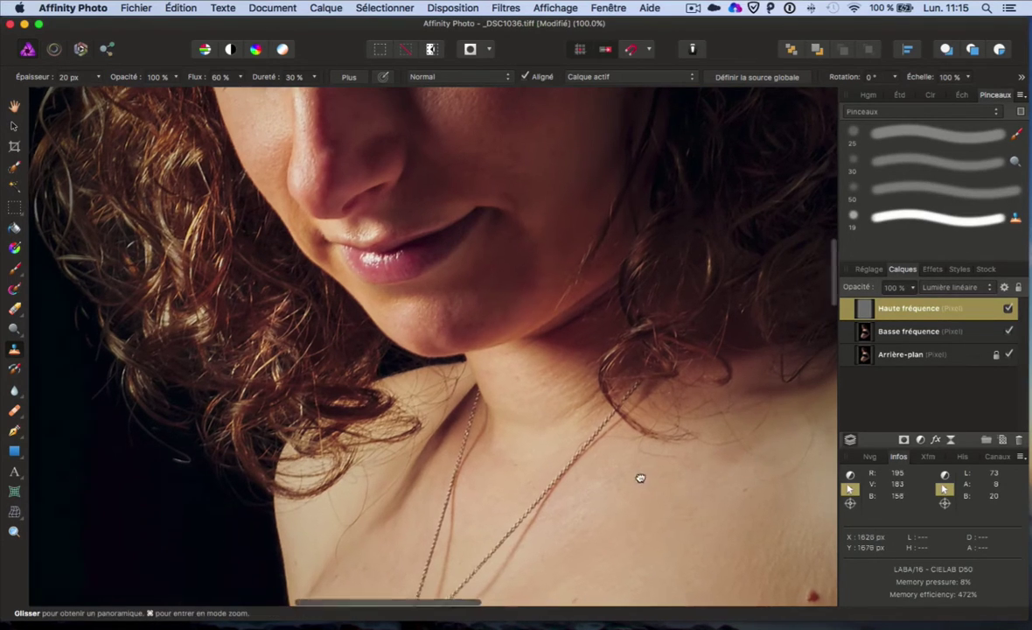
mouse_move(640, 477)
mouse_down()
mouse_move(542, 345)
mouse_move(537, 317)
mouse_up()
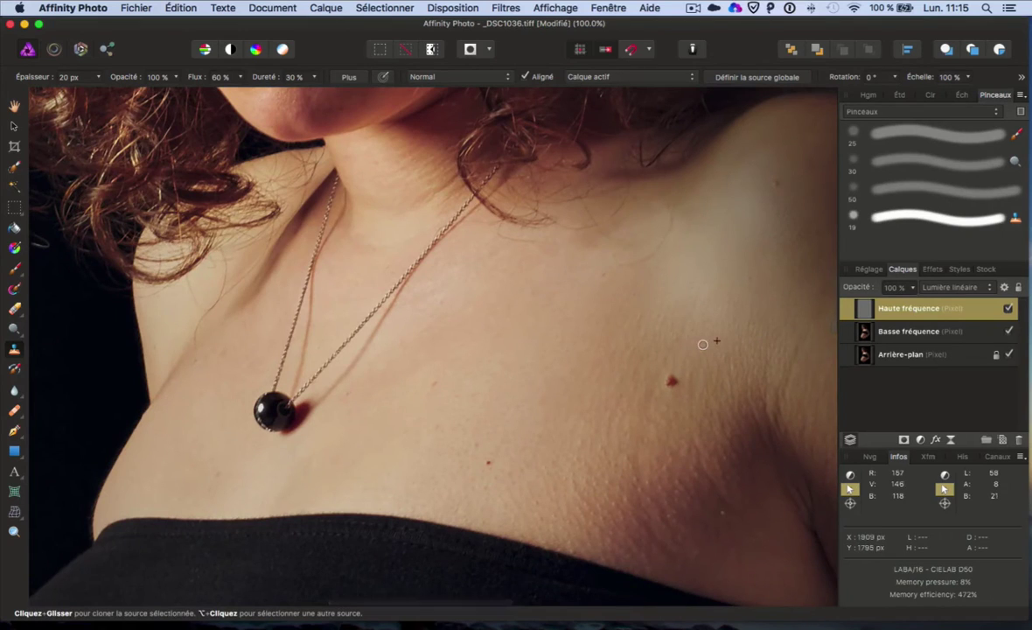
Clone out the small spots on the shoulder and chest on the Haute fréquence layer, leaving the large mole in place
alt+click(795, 181)
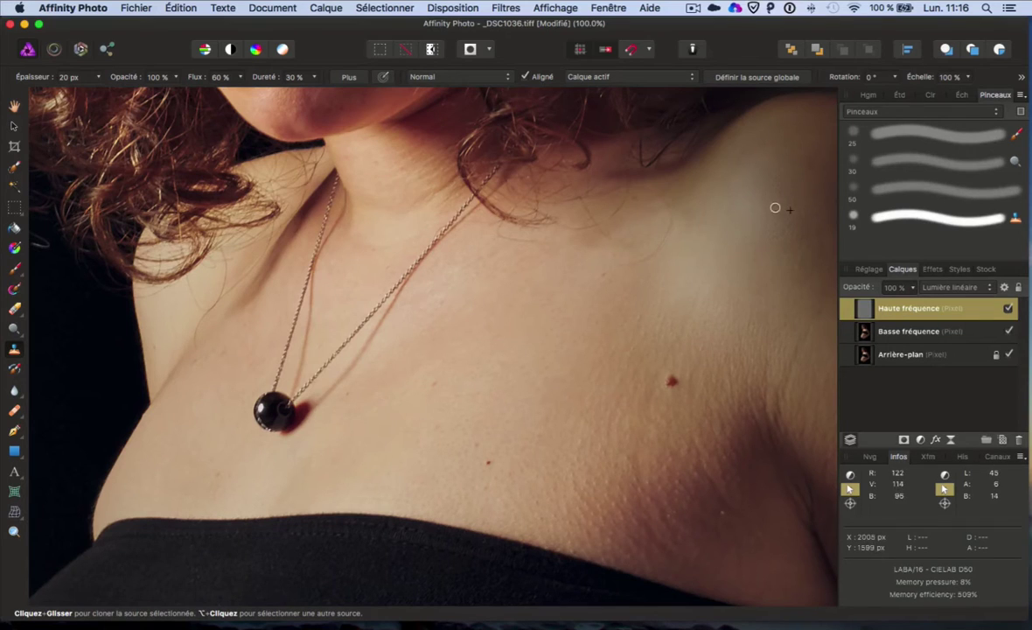
click(670, 379)
key(super+z)
alt+click(493, 463)
click(482, 463)
alt+click(496, 432)
click(479, 445)
alt+click(456, 376)
alt+click(521, 362)
Clone clean skin texture over the small blemishes on the forehead on the Haute fréquence layer
scroll(518, 372, up, 10)
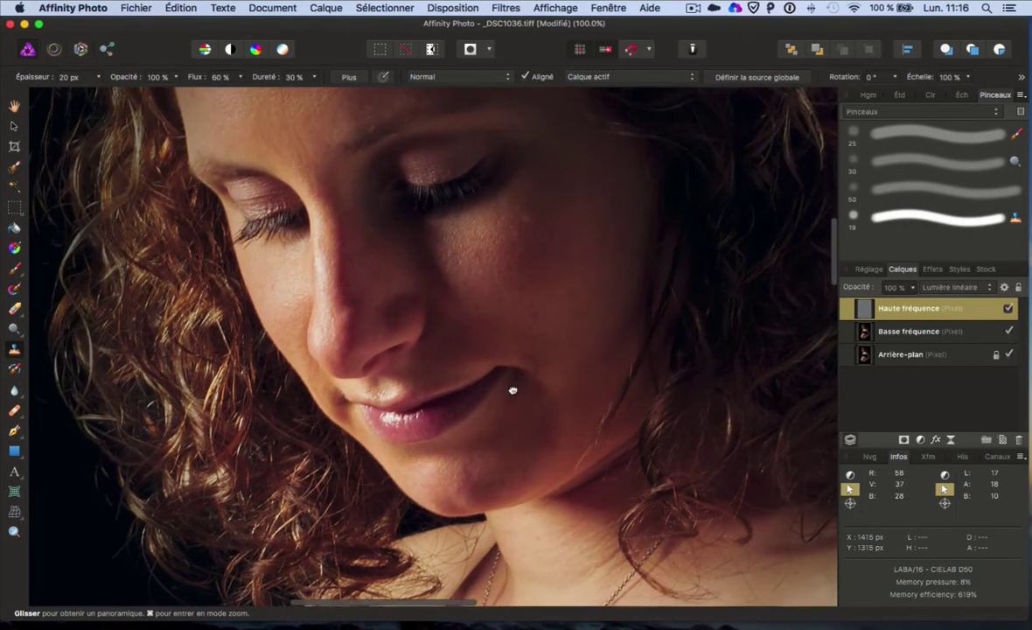
drag(512, 387, 431, 472)
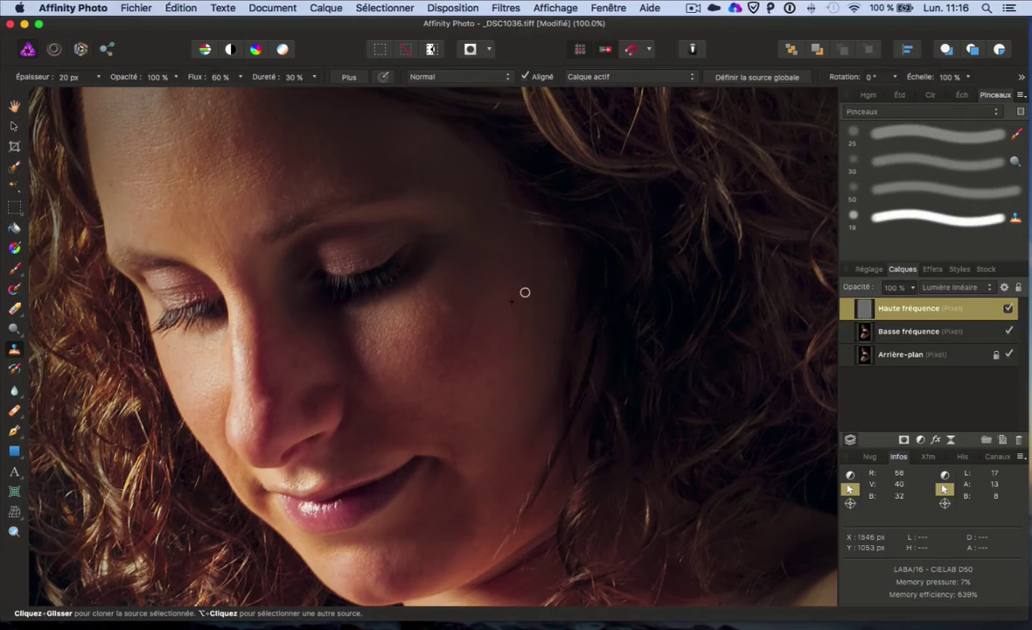
scroll(516, 310, left, 2)
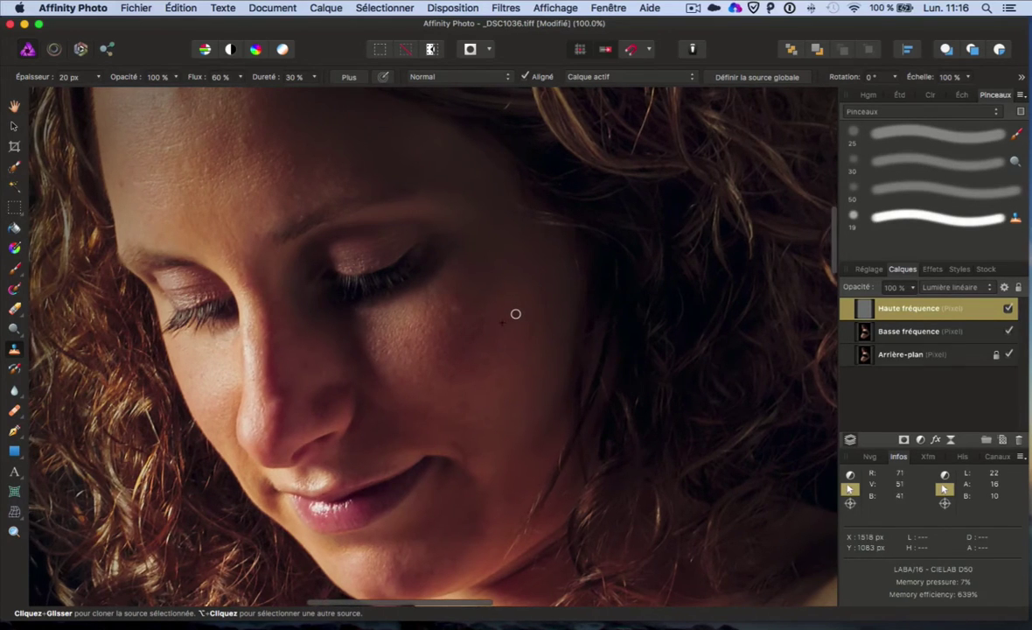
scroll(518, 306, left, 5)
scroll(330, 134, down, 1)
alt+click(332, 136)
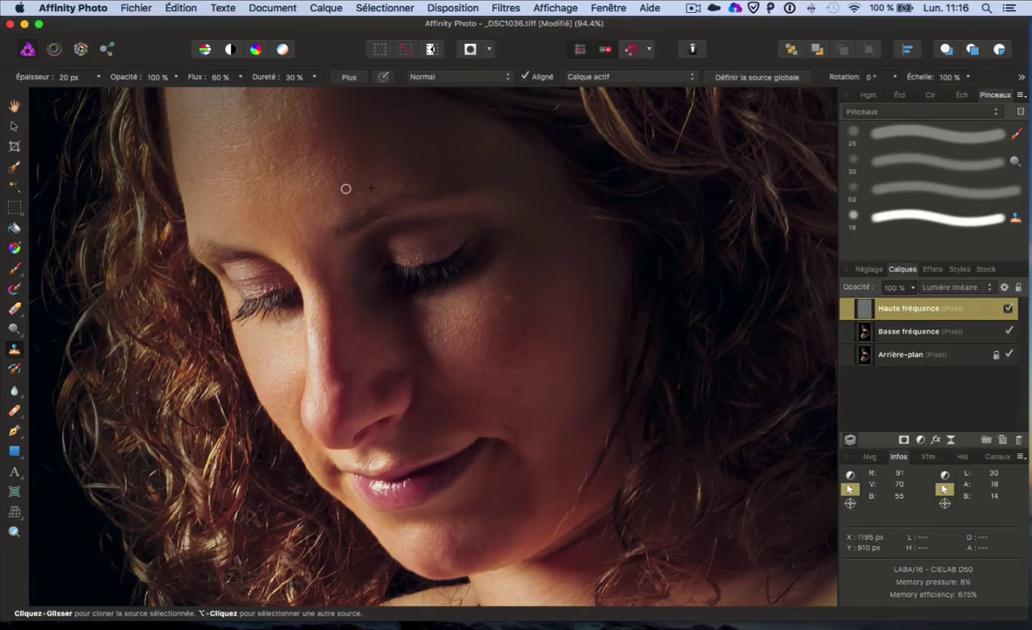
Activate the saved 30 px Dodge brush preset on the Basse fréquence layer with the tonal range at Tons moyens
click(951, 340)
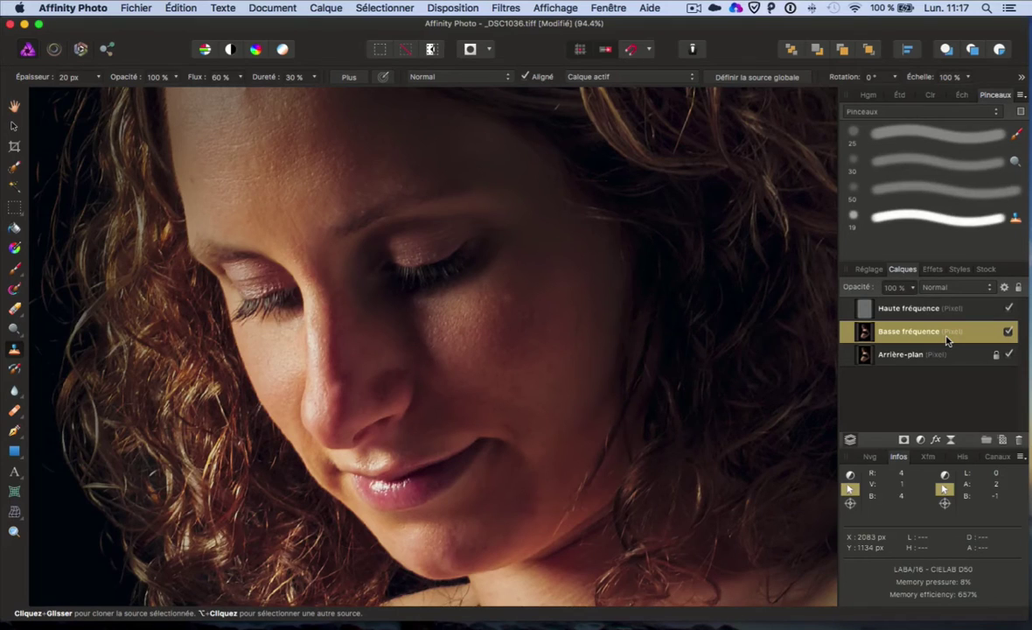
key(o)
click(972, 165)
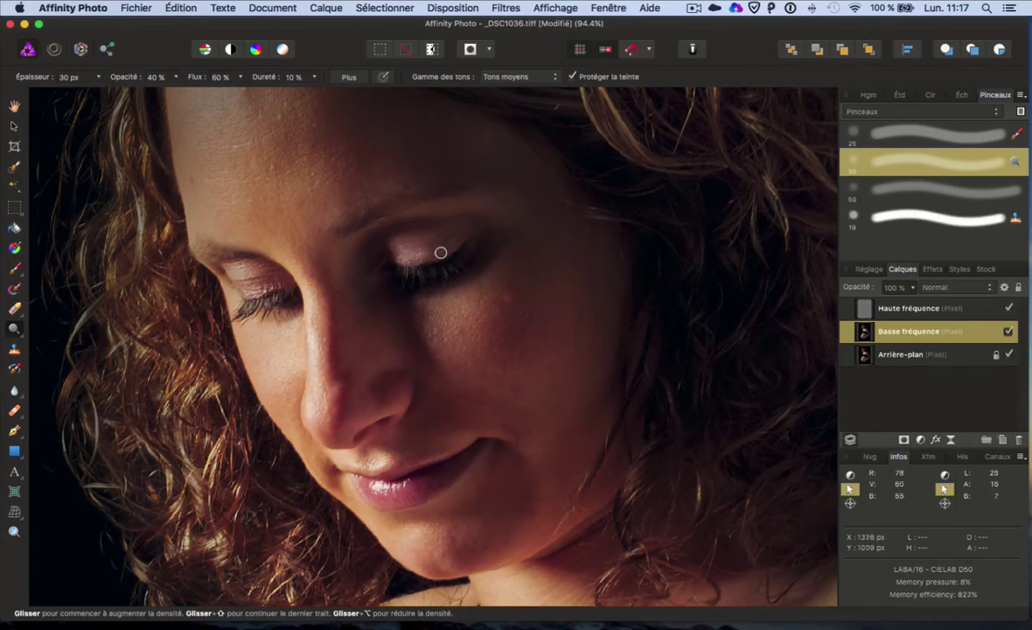
click(524, 77)
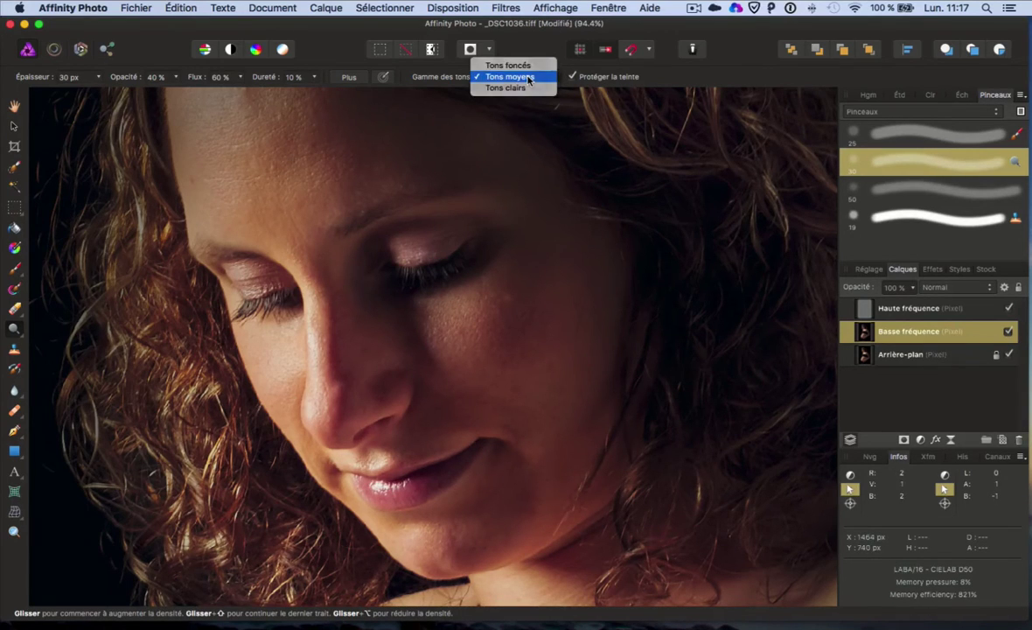
click(529, 78)
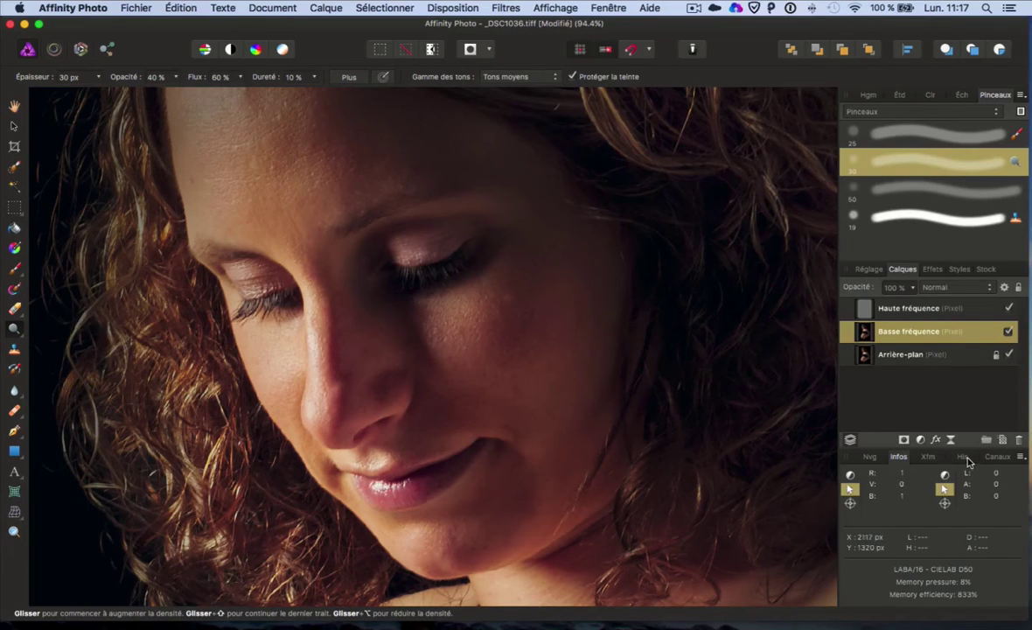
Compare the portrait before and after the Dodge brush strokes by stepping back in the history and returning to the latest state
click(962, 456)
scroll(944, 514, up, 3)
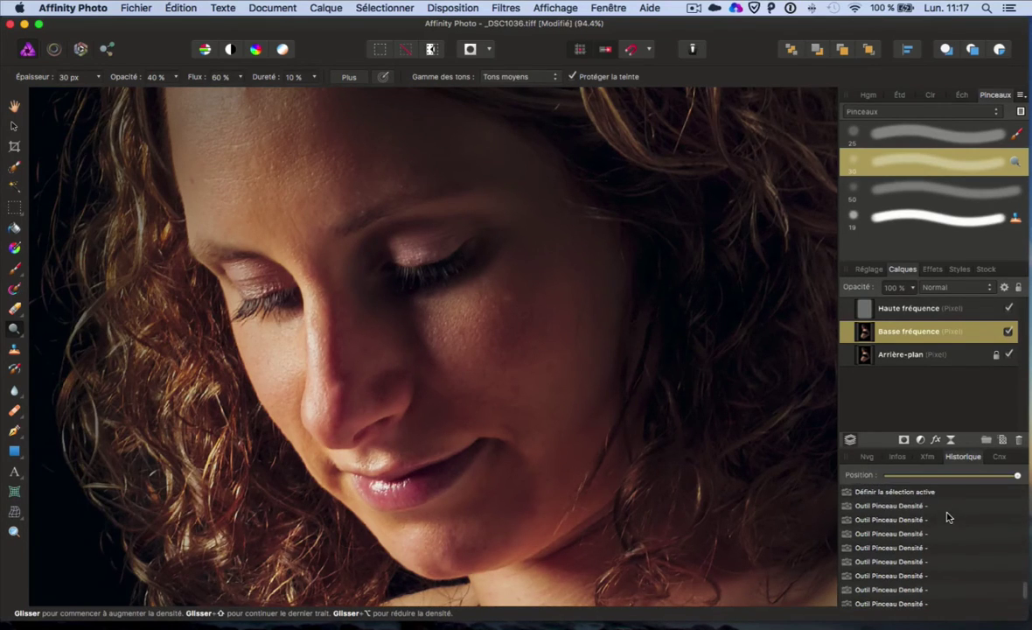
click(942, 506)
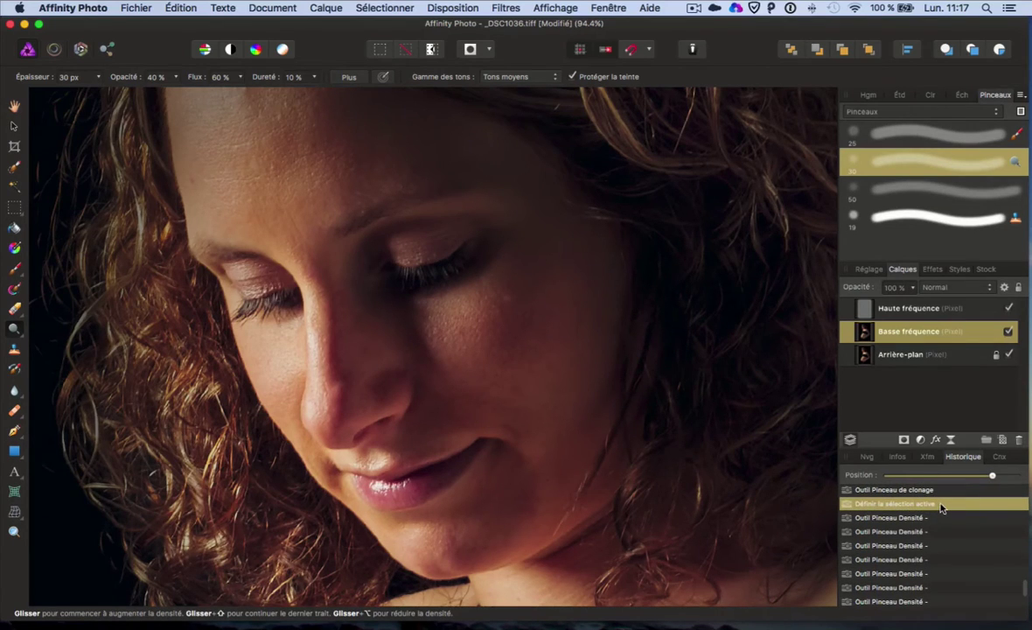
scroll(938, 525, down, 3)
click(948, 600)
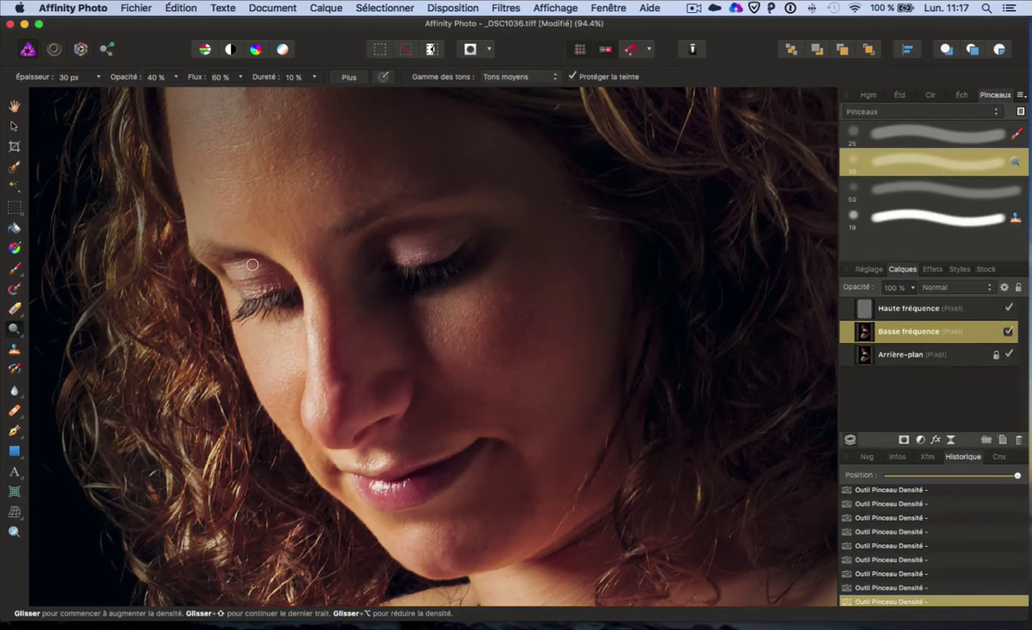
Lighten the woman's right upper eyelid with the Dodge brush on the Basse fréquence layer
drag(253, 262, 241, 250)
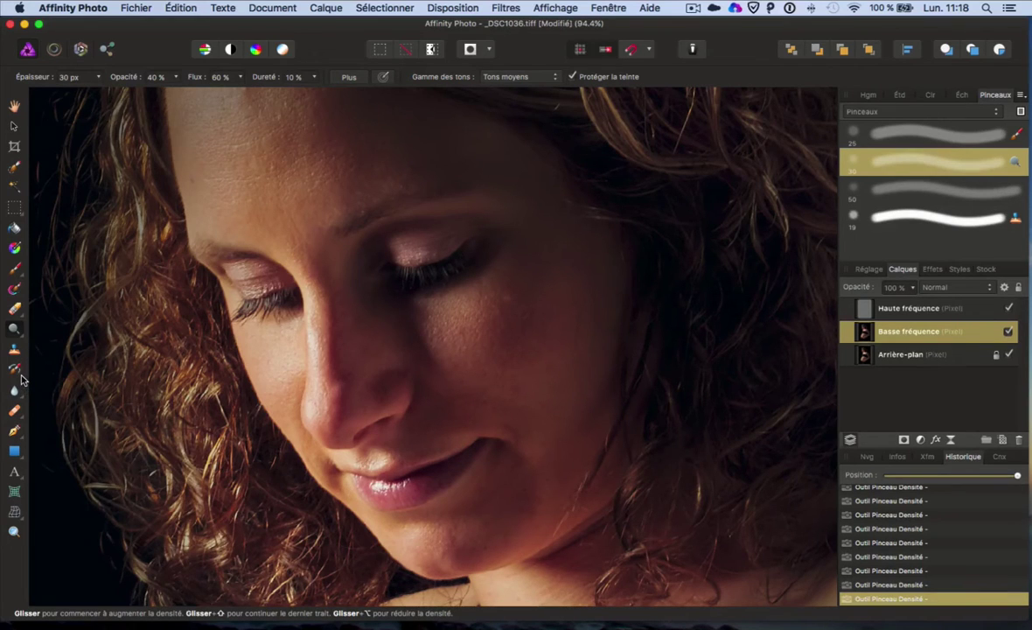
Activate the saved 25 px paint brush preset and set the reddish swatch as the painting colour
click(942, 139)
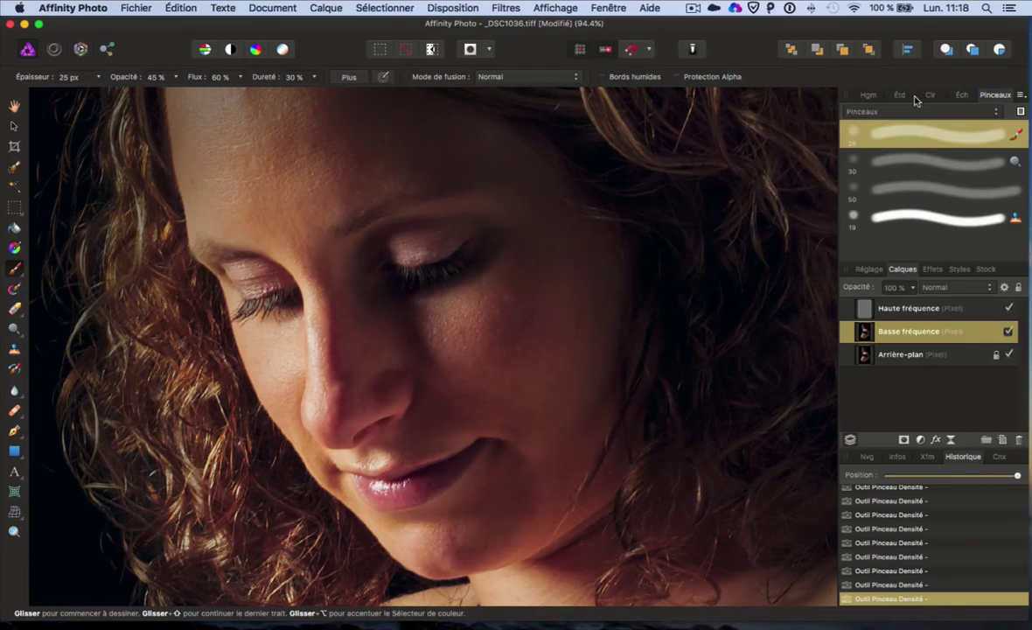
click(965, 96)
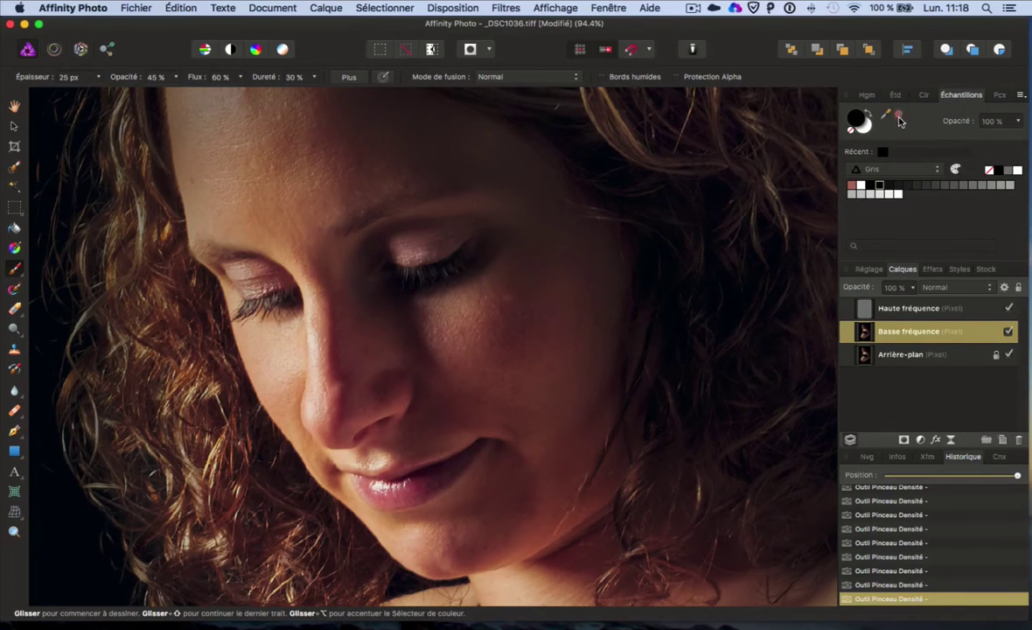
click(851, 184)
drag(899, 118, 857, 118)
Paint the reddish colour over the woman's right upper eyelid on the Basse fréquence layer
drag(248, 266, 224, 268)
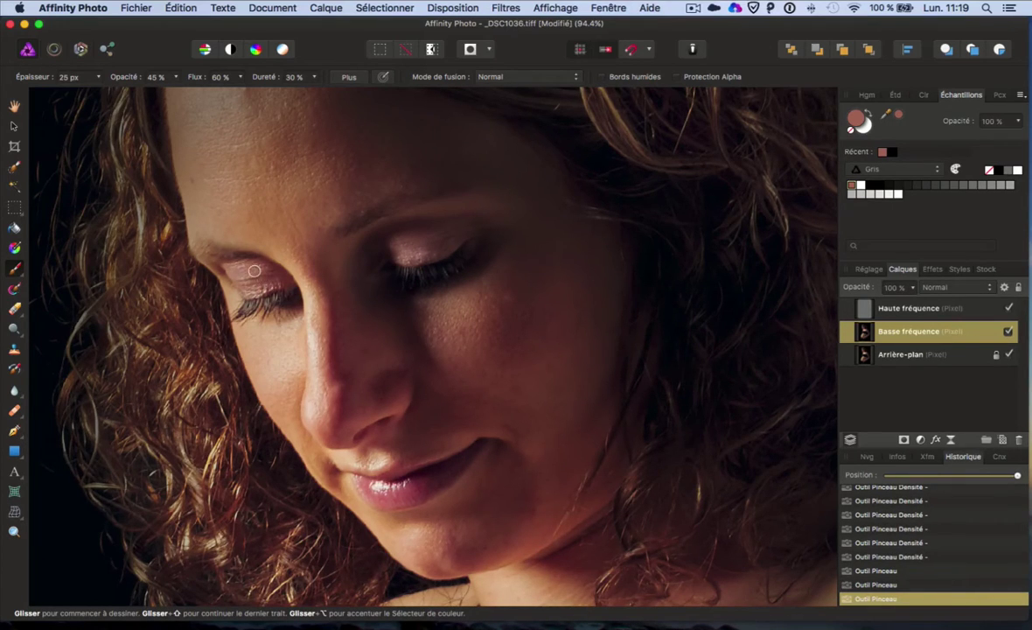
drag(255, 270, 248, 273)
click(1001, 95)
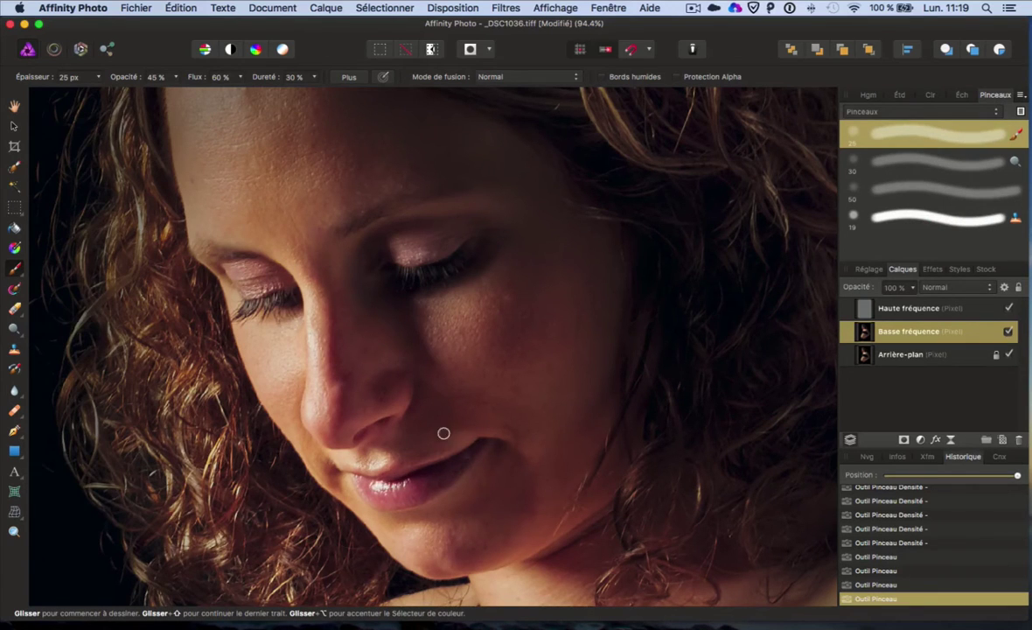
Examine the retouched skin on the chest, neck and face
scroll(443, 433, down, 10)
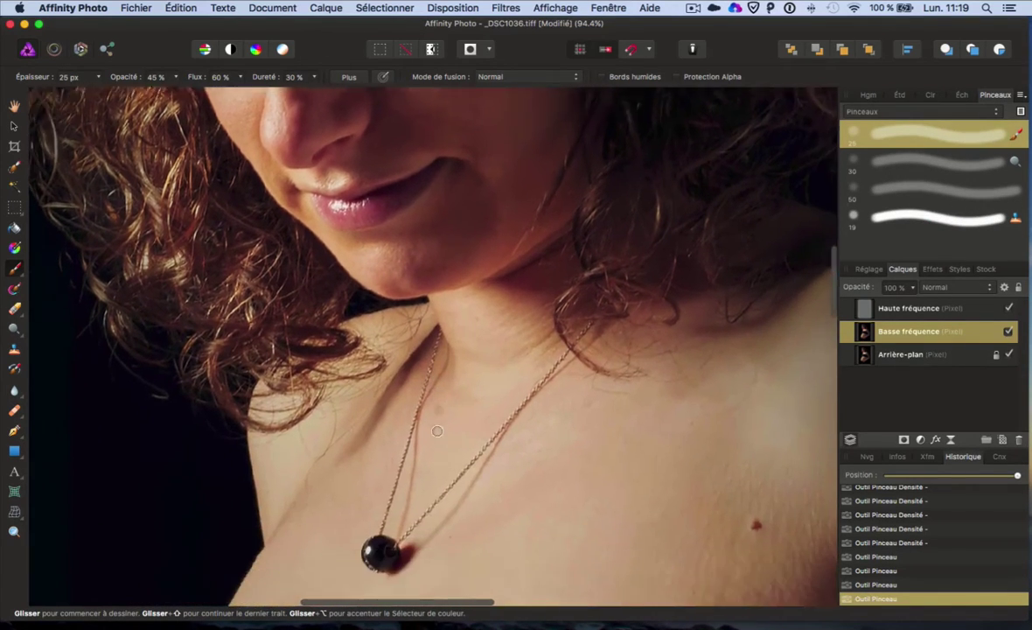
scroll(437, 431, down, 5)
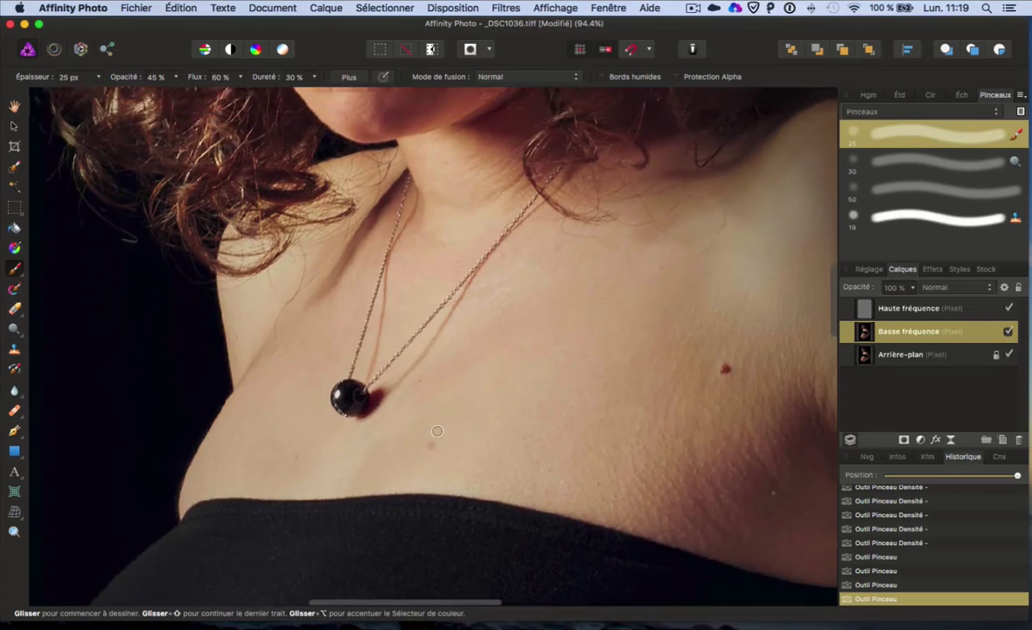
scroll(437, 430, up, 15)
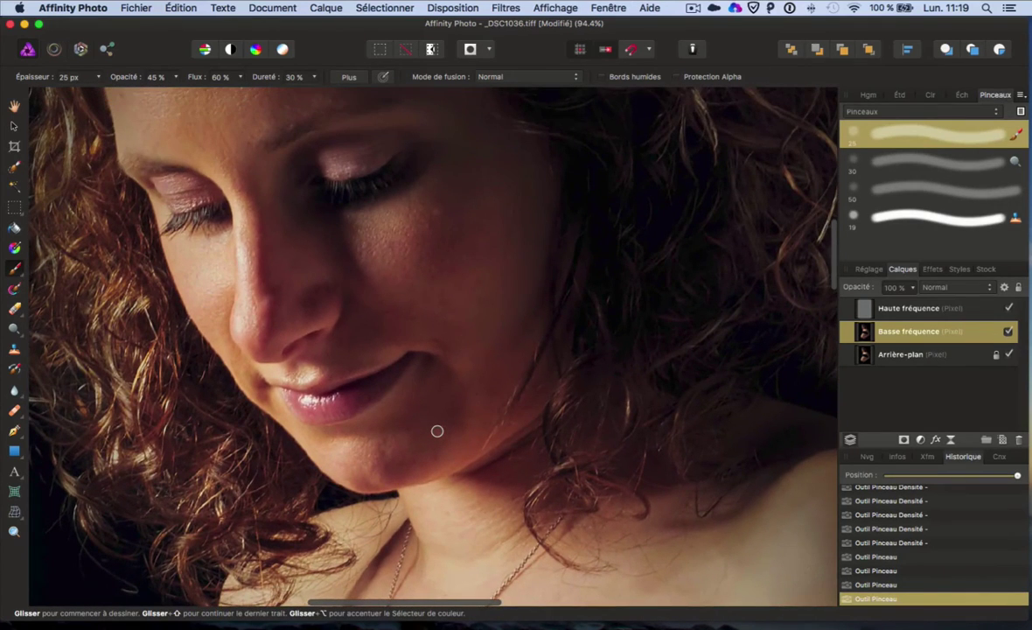
scroll(437, 430, up, 1)
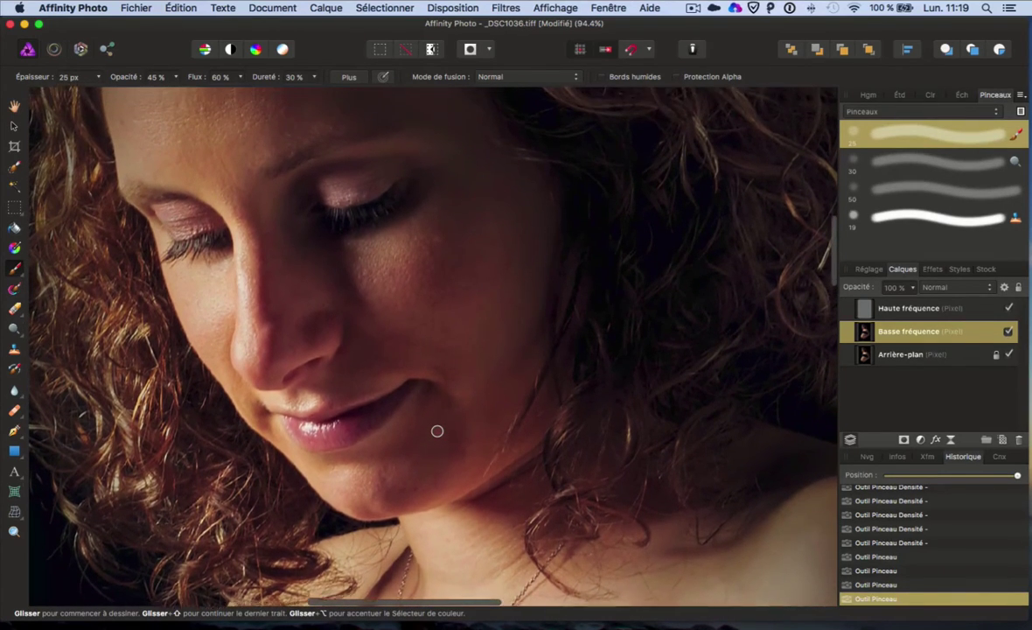
scroll(437, 431, up, 1)
scroll(438, 431, left, 2)
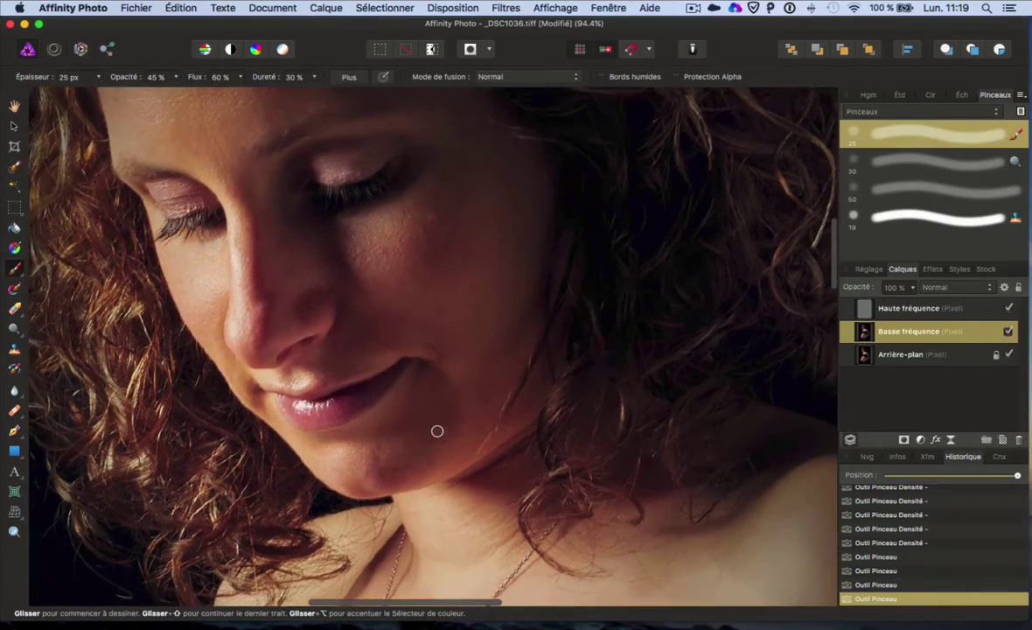
scroll(437, 431, up, 5)
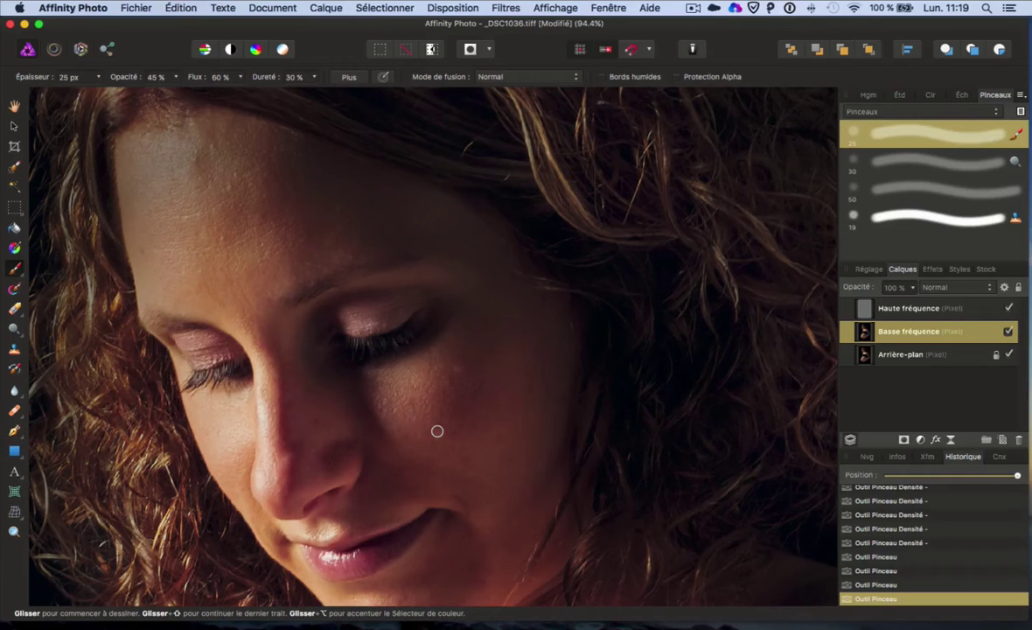
Switch to Photoshop and convert the _DSC1036.tiff image from Lab to RGB colour mode
key(super+Tab)
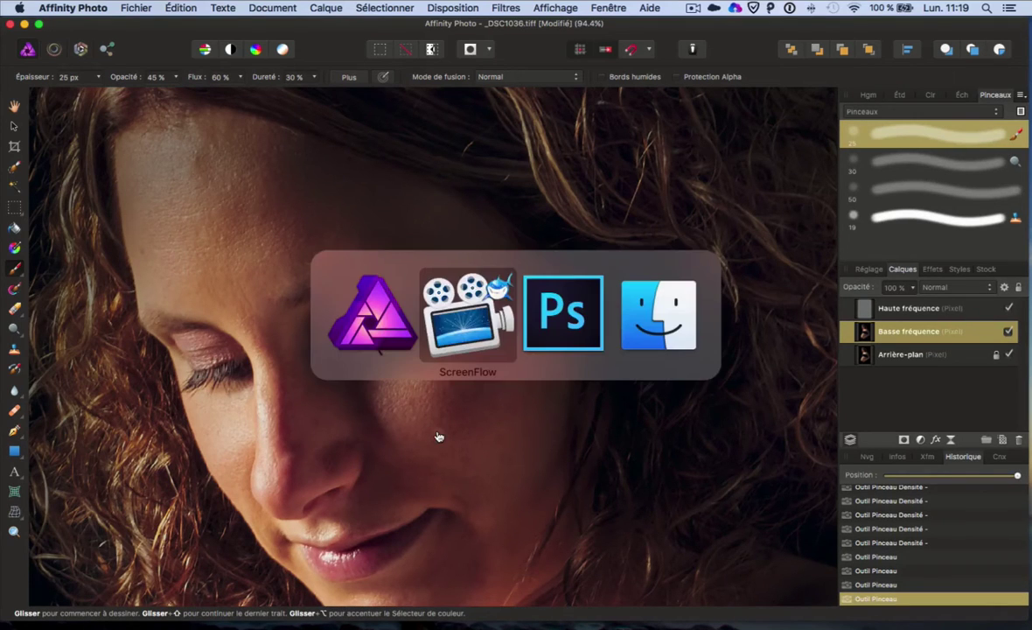
key(super+Tab)
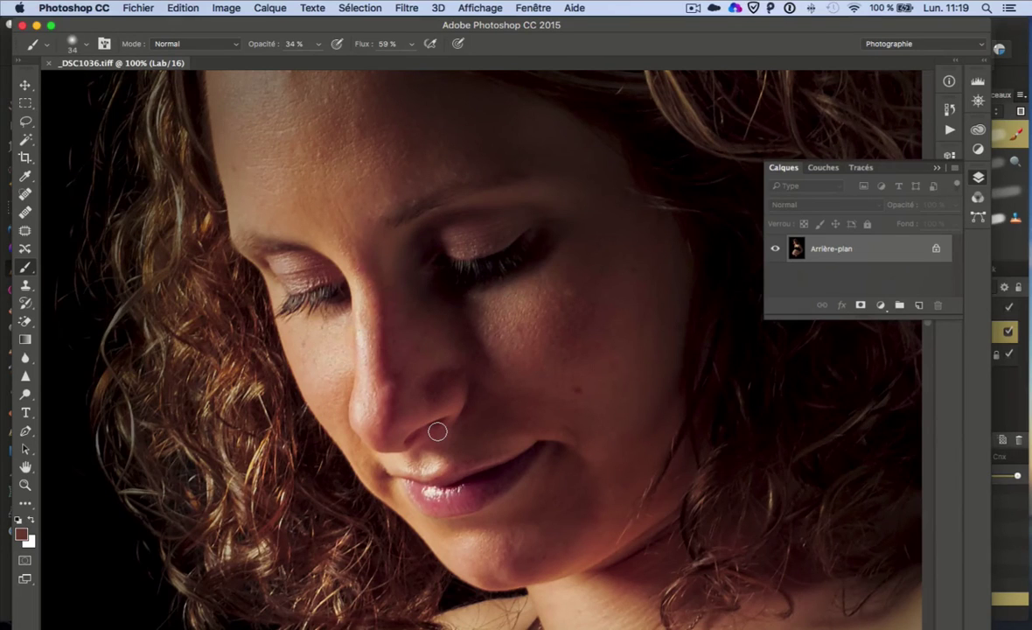
click(184, 8)
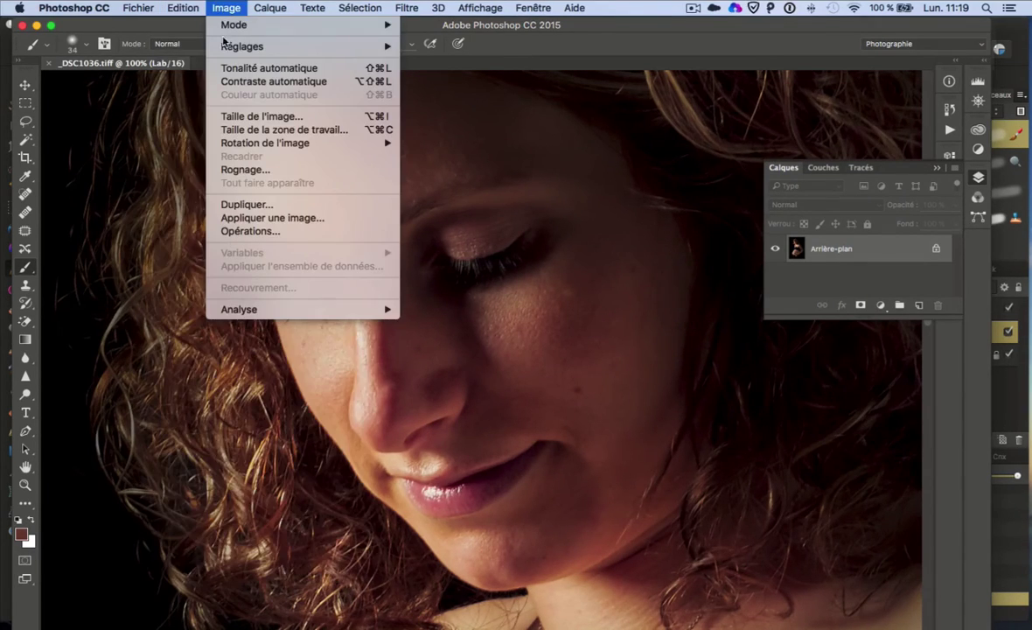
mouse_move(245, 25)
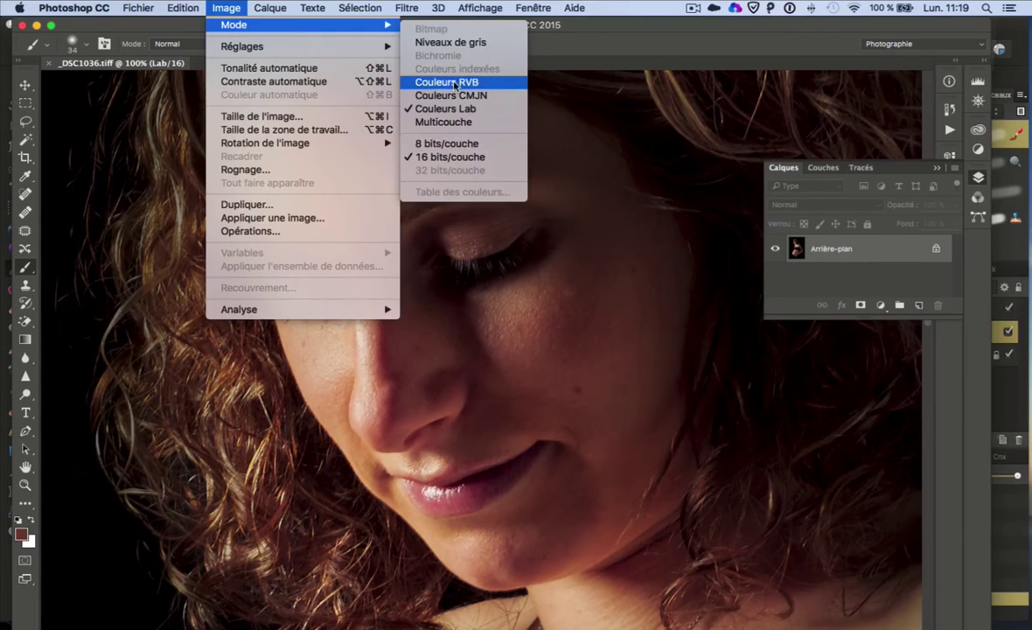
click(446, 81)
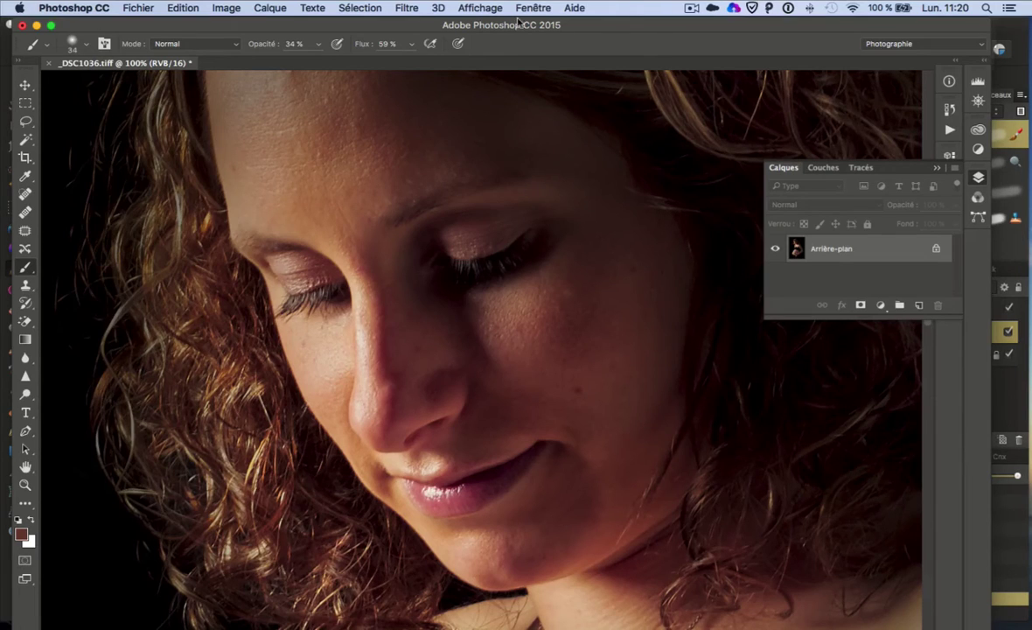
Duplicate the Arrière-plan layer twice
click(406, 8)
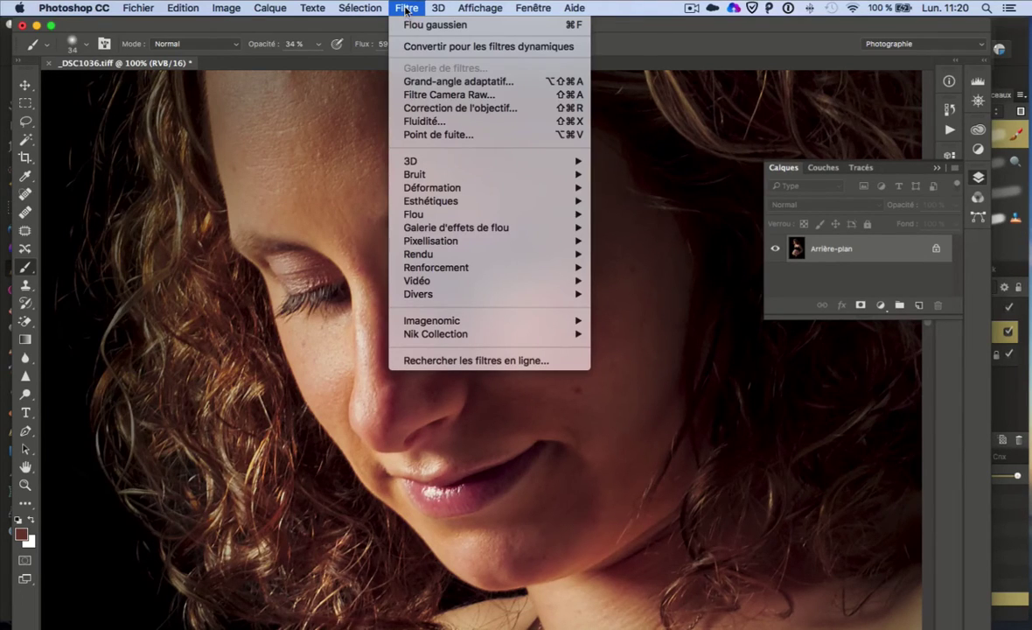
click(406, 9)
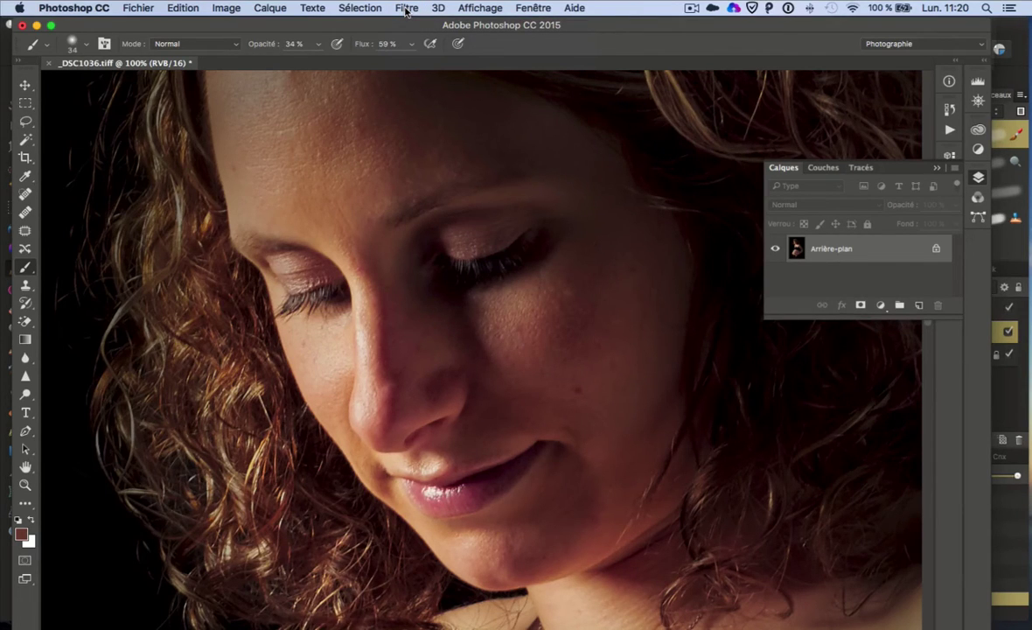
key(super+j)
key(super+j)
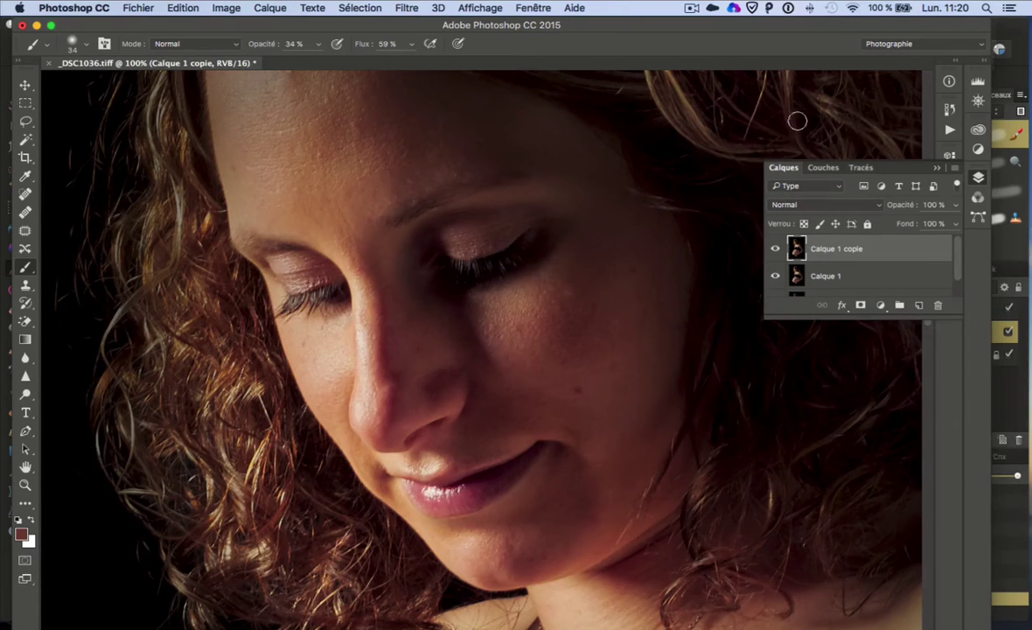
Rename the lower duplicate layer as Basse
double_click(828, 277)
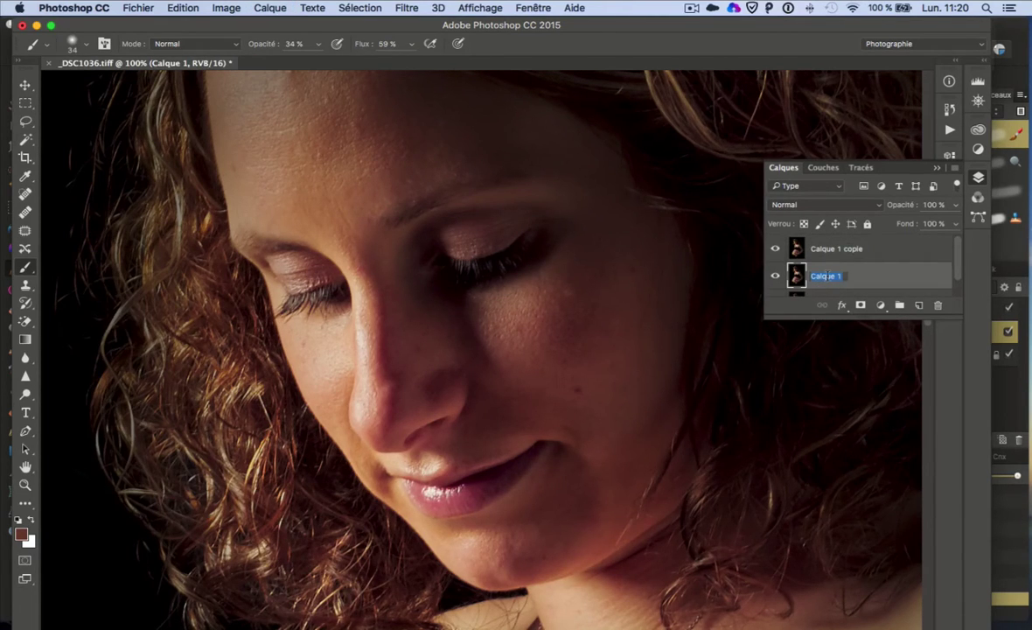
text(Basse)
key(Return)
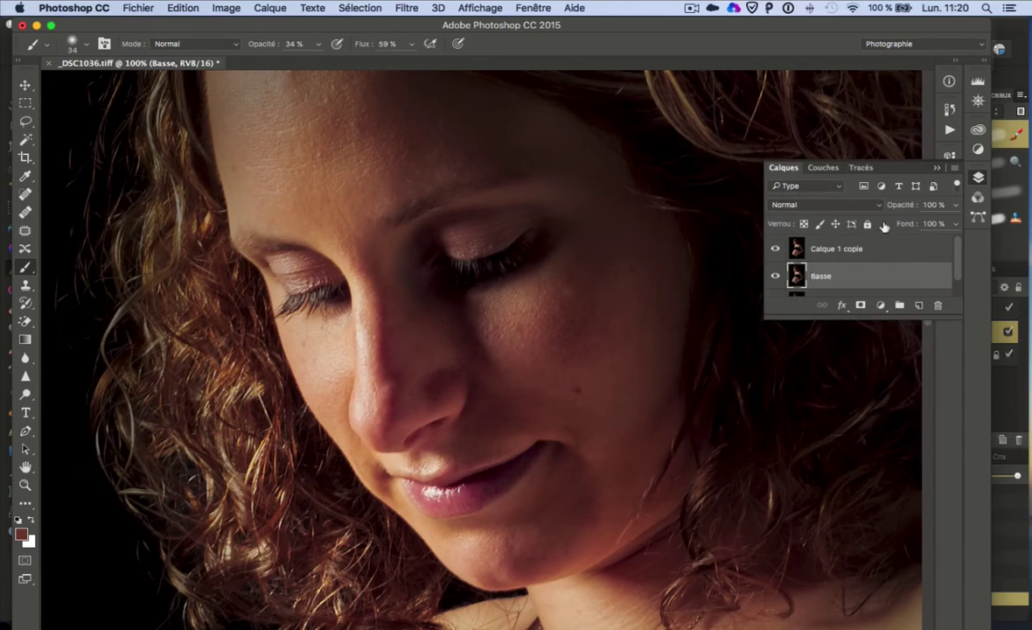
click(823, 250)
double_click(823, 250)
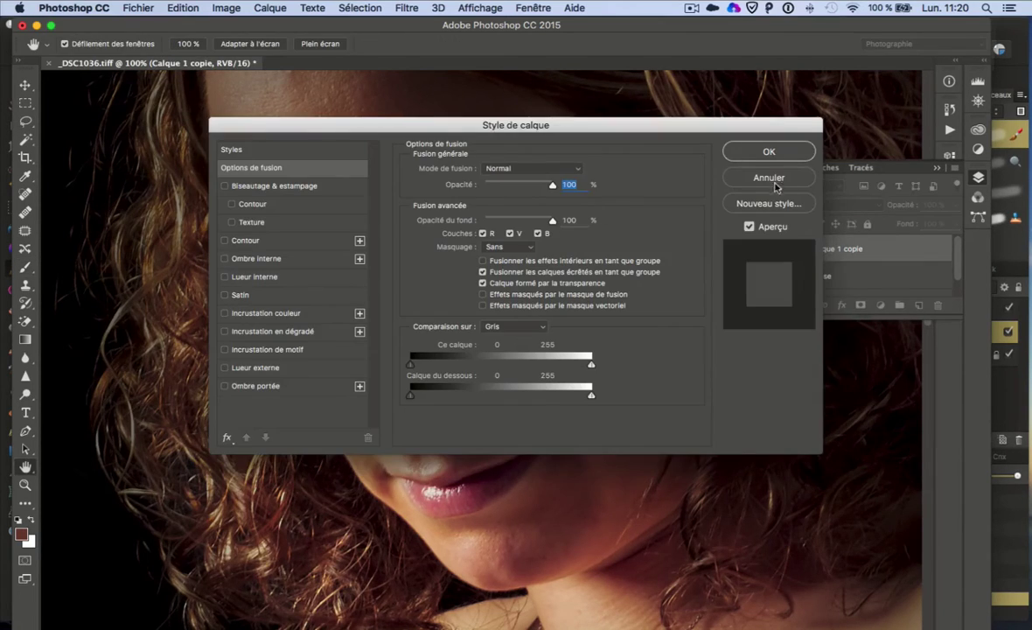
key(Escape)
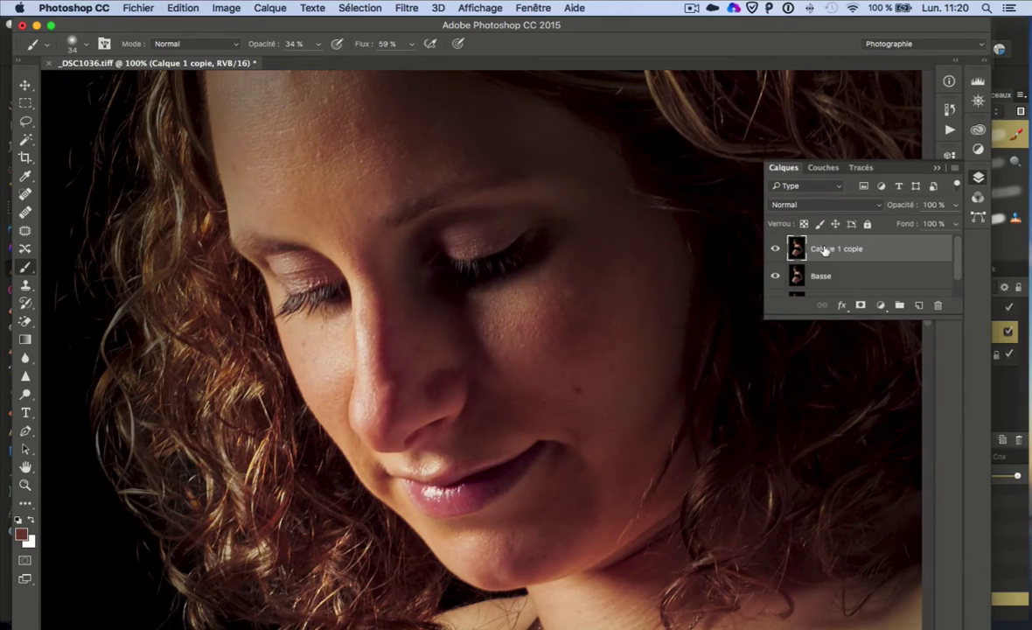
Rename the upper duplicate layer as Haute
double_click(824, 248)
text(Haute)
Apply a Gaussian blur with an 8.3-pixel radius to the Basse layer
click(847, 277)
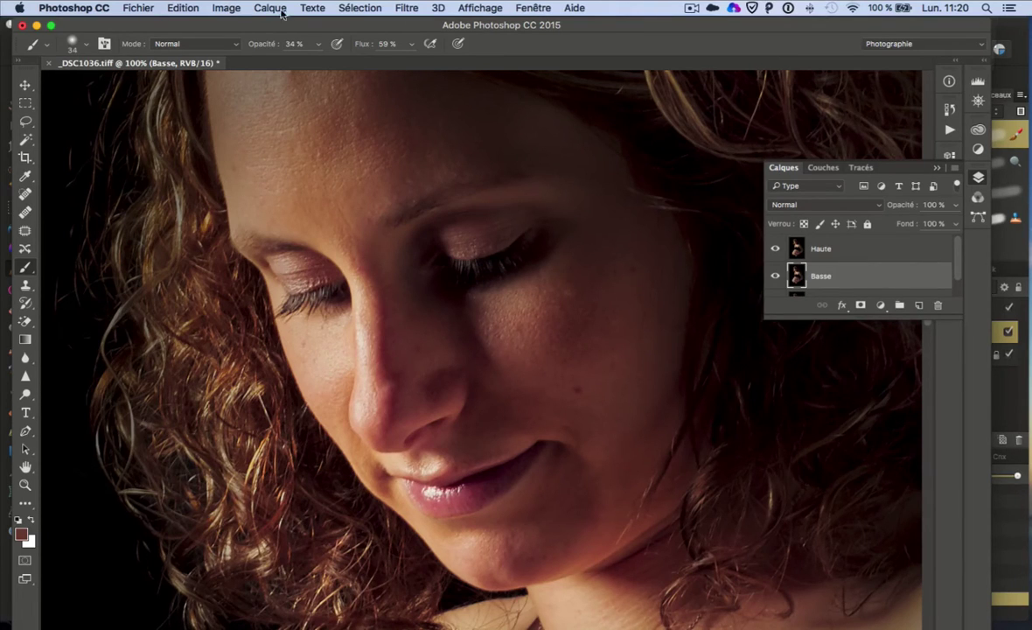
click(390, 9)
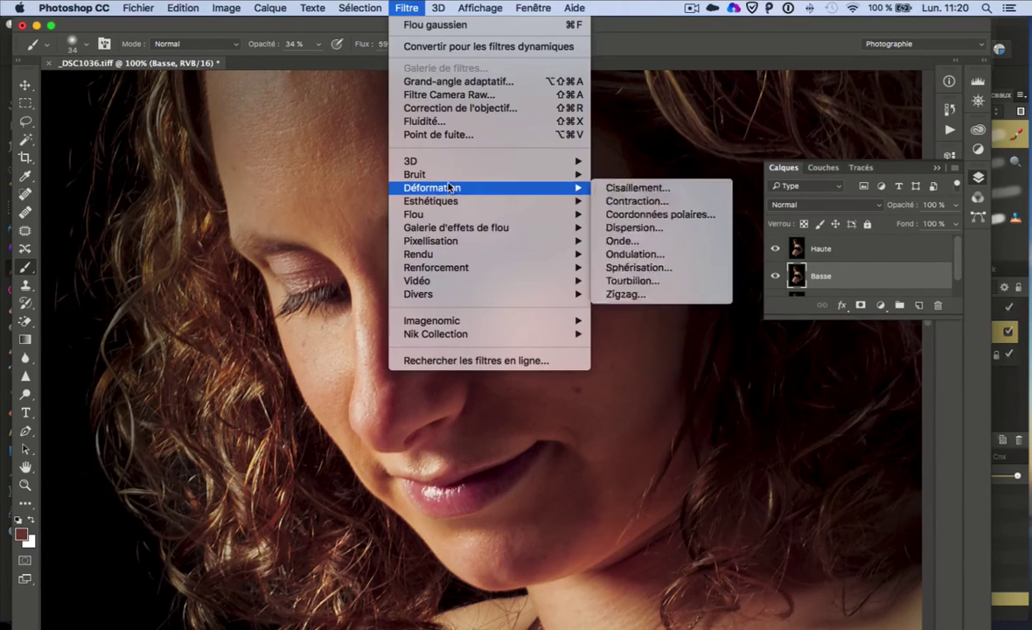
mouse_move(451, 214)
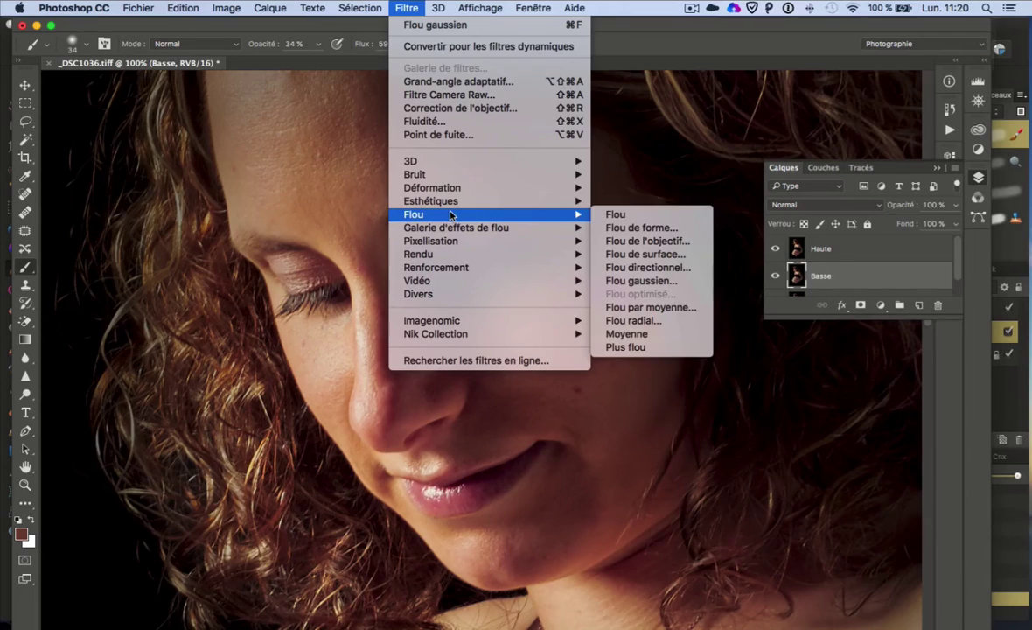
click(641, 281)
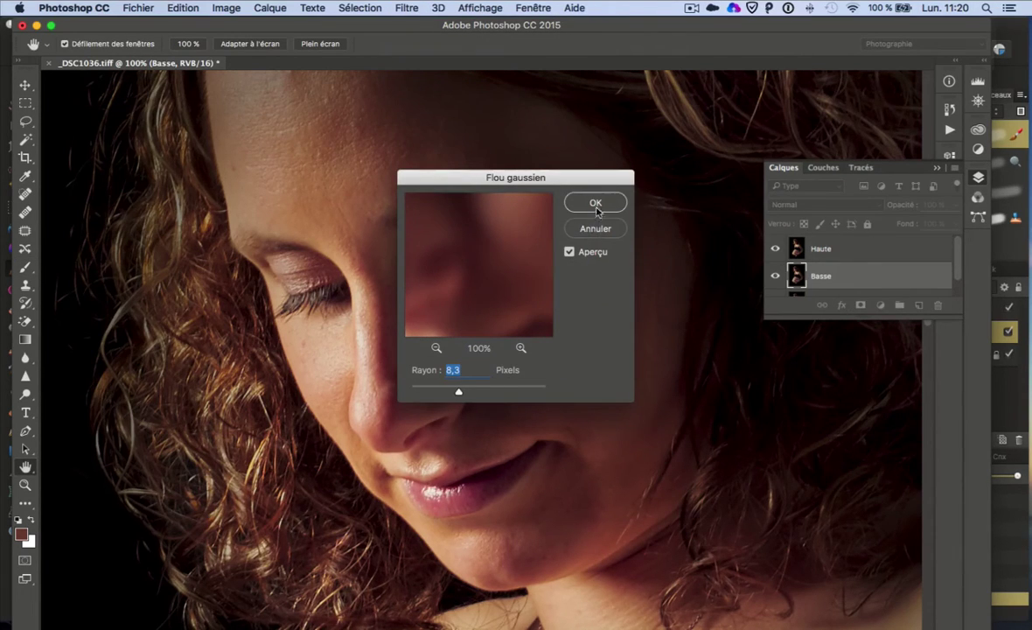
click(594, 204)
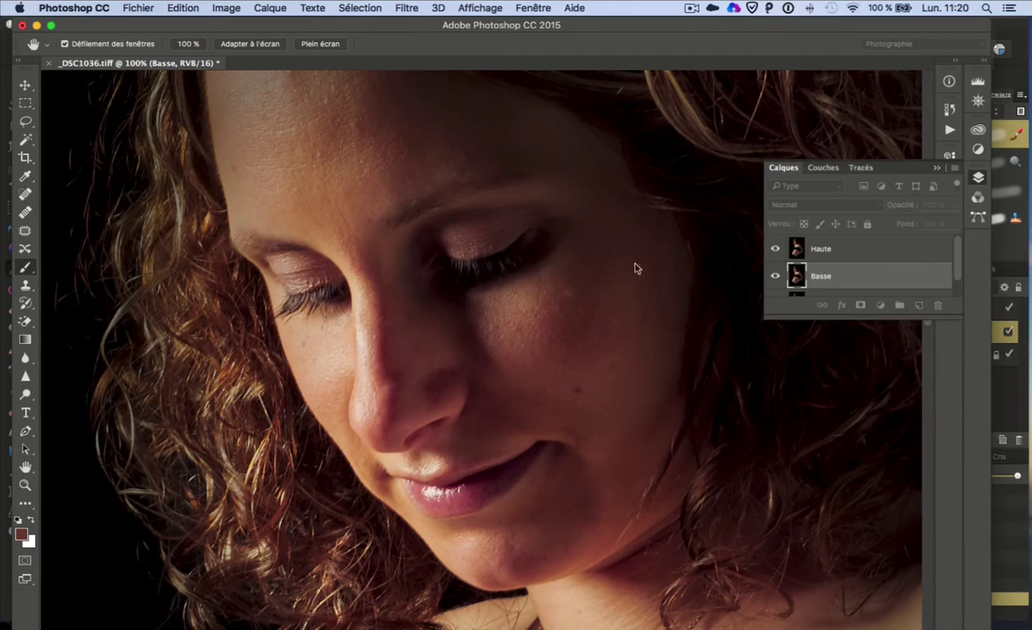
key(b)
Select the Haute layer and compare the image with this layer hidden and shown
click(872, 252)
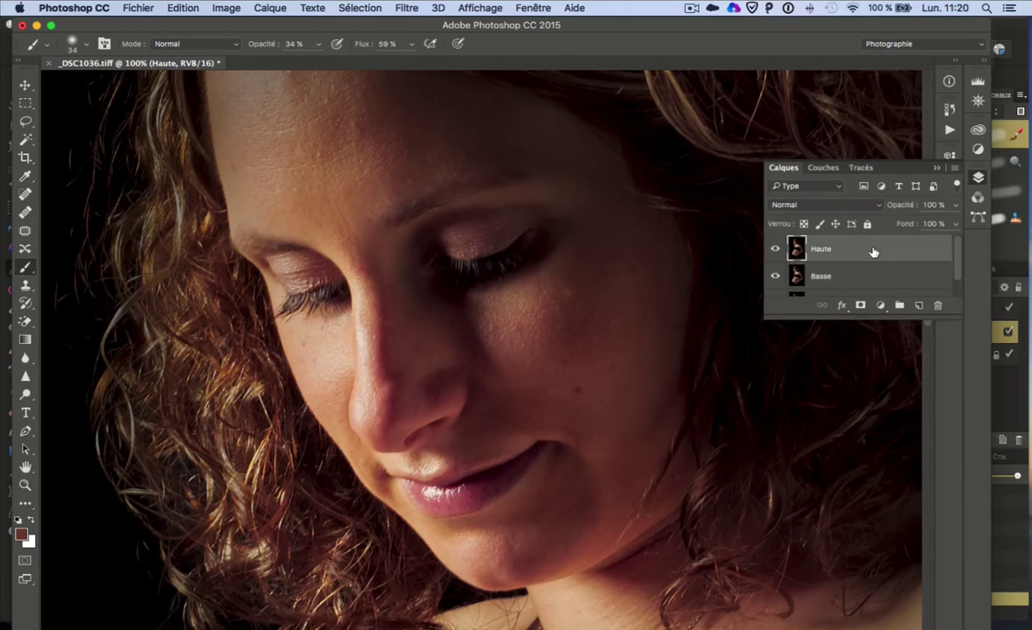
click(774, 250)
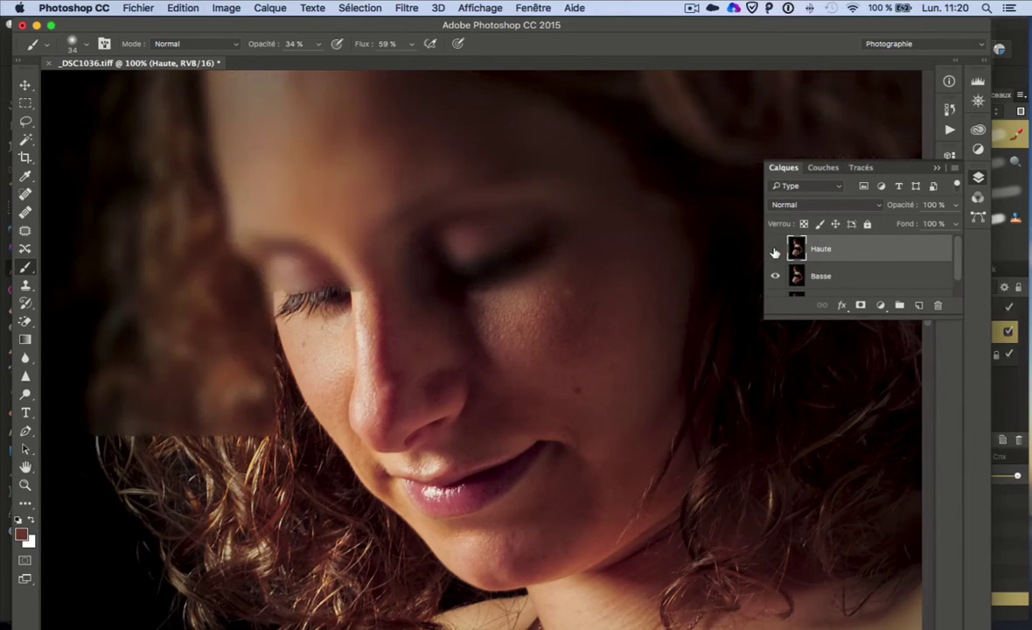
click(774, 250)
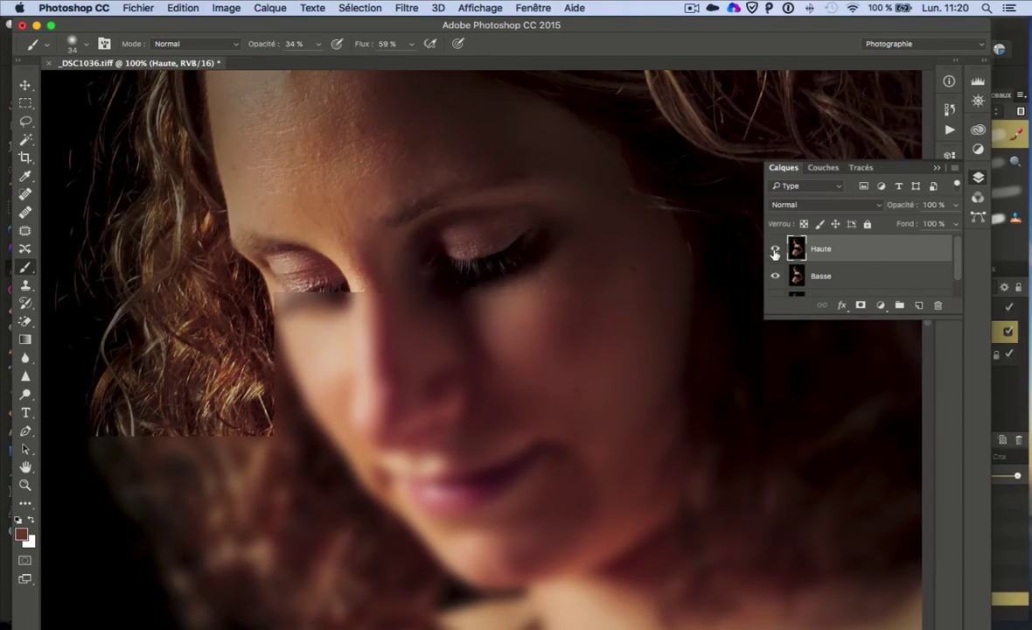
Use Apply Image on the Haute layer with the inverted RVB channel of Basse, Addition mode, 100% opacity, scale 2 and offset 0
click(225, 8)
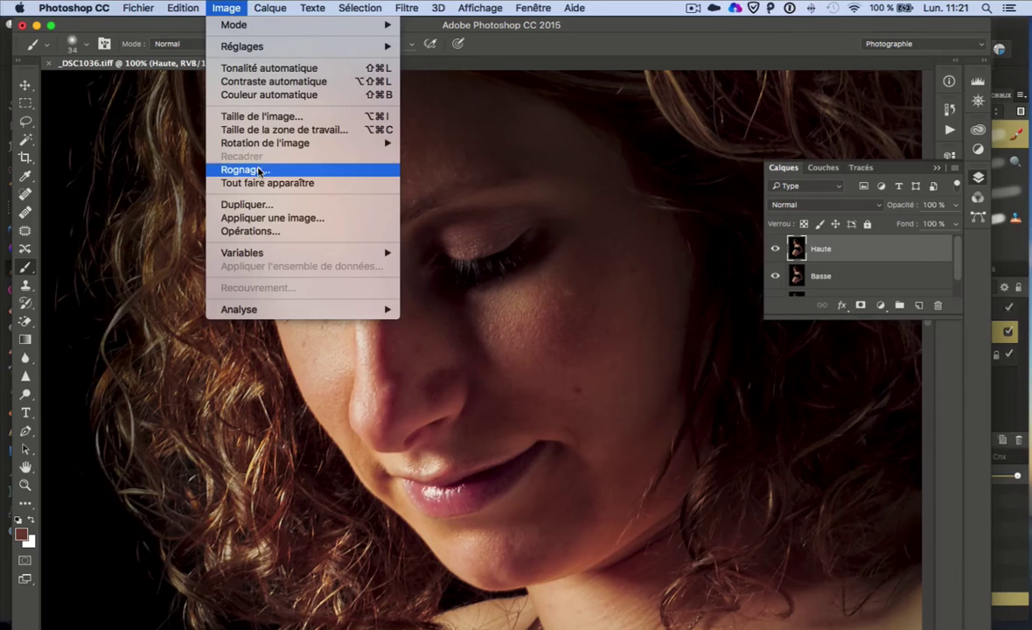
key(Return)
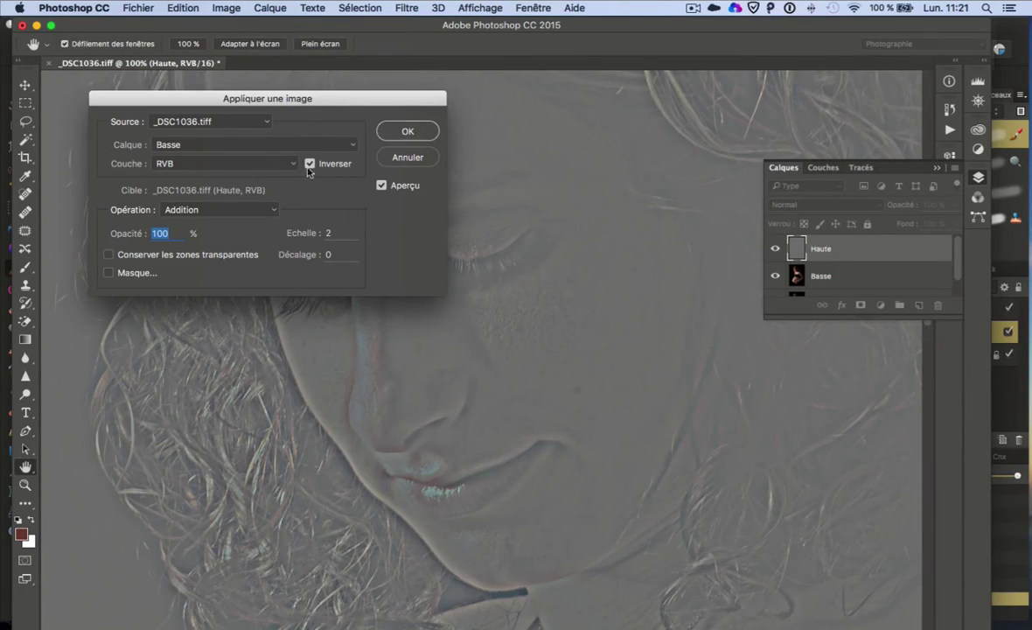
click(276, 144)
click(207, 116)
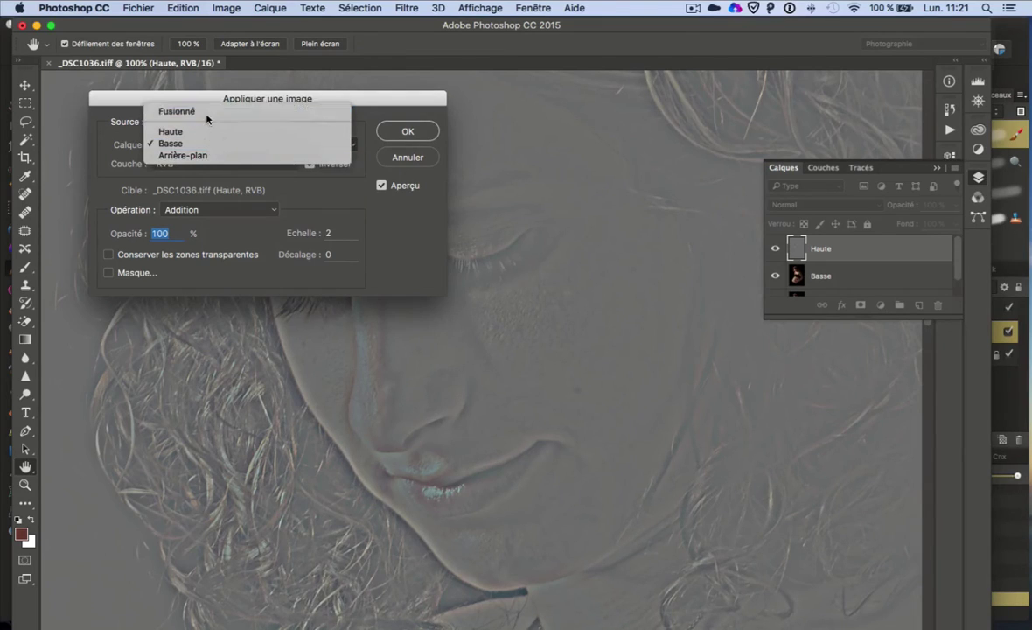
click(209, 146)
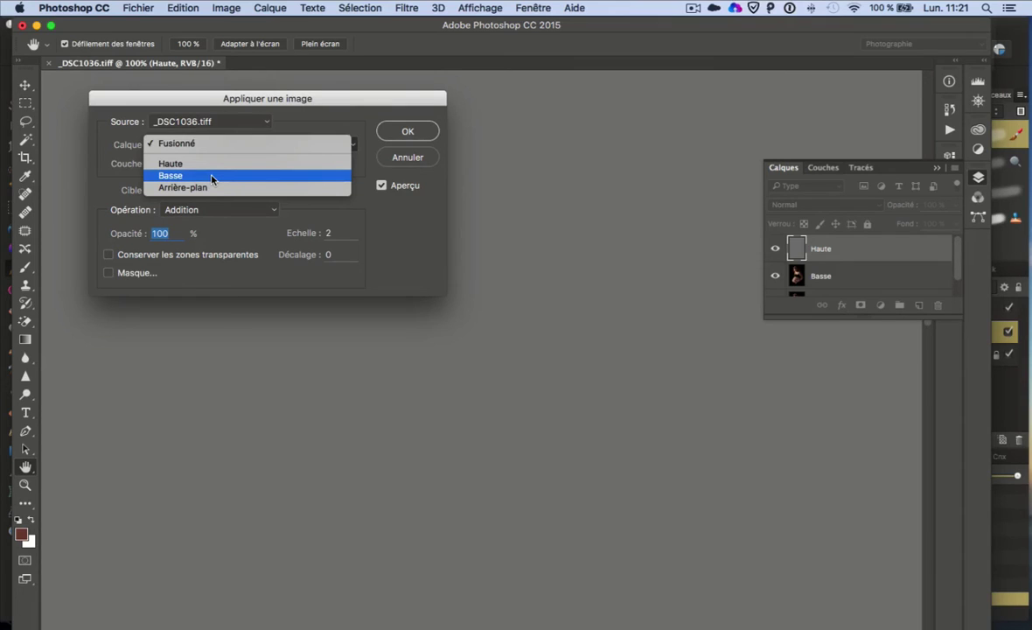
click(211, 175)
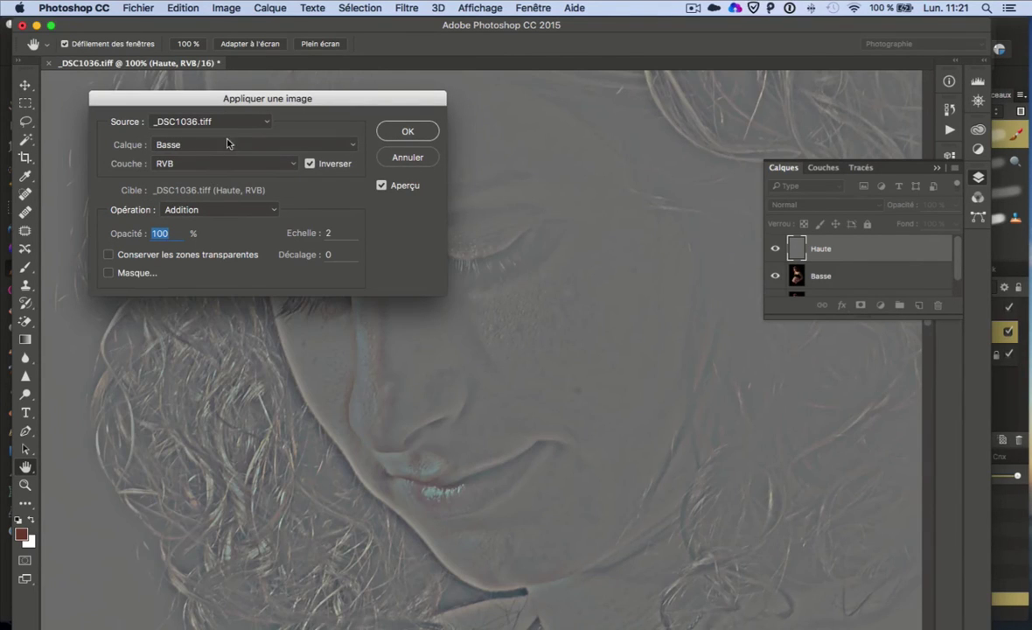
click(311, 165)
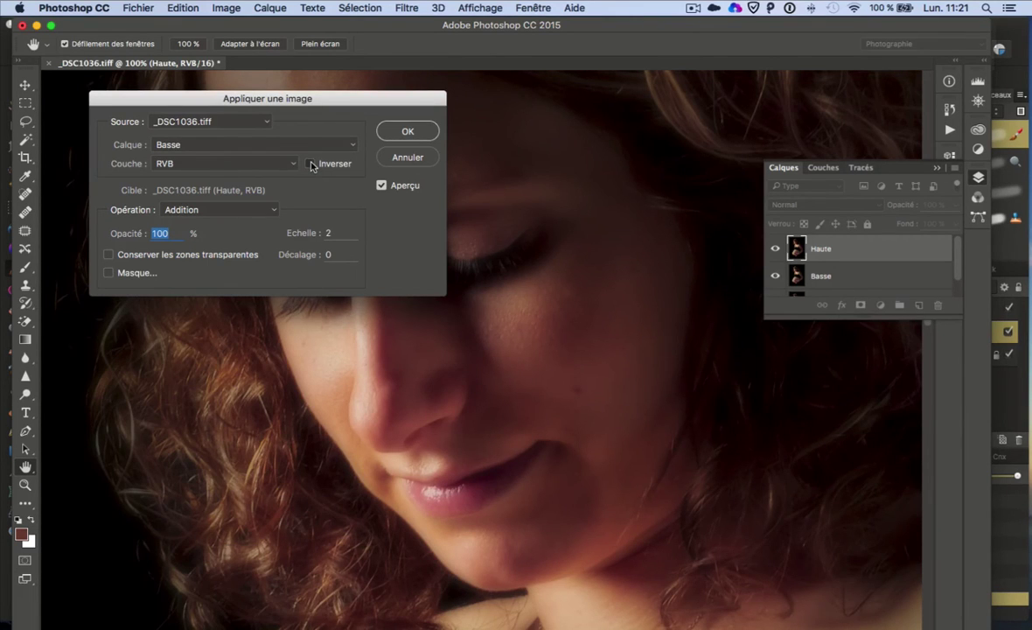
click(312, 164)
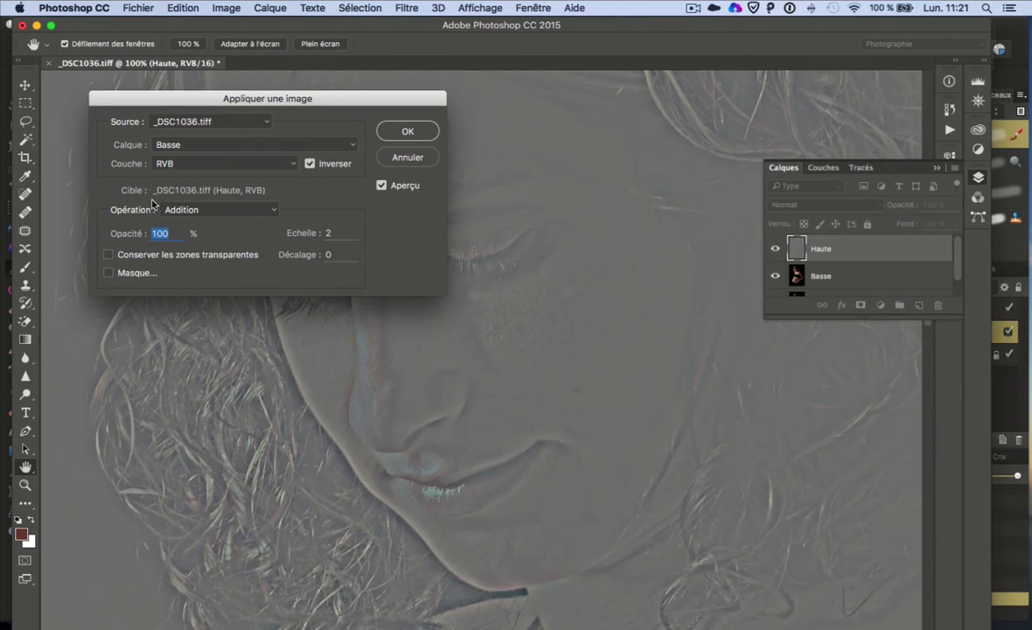
click(211, 213)
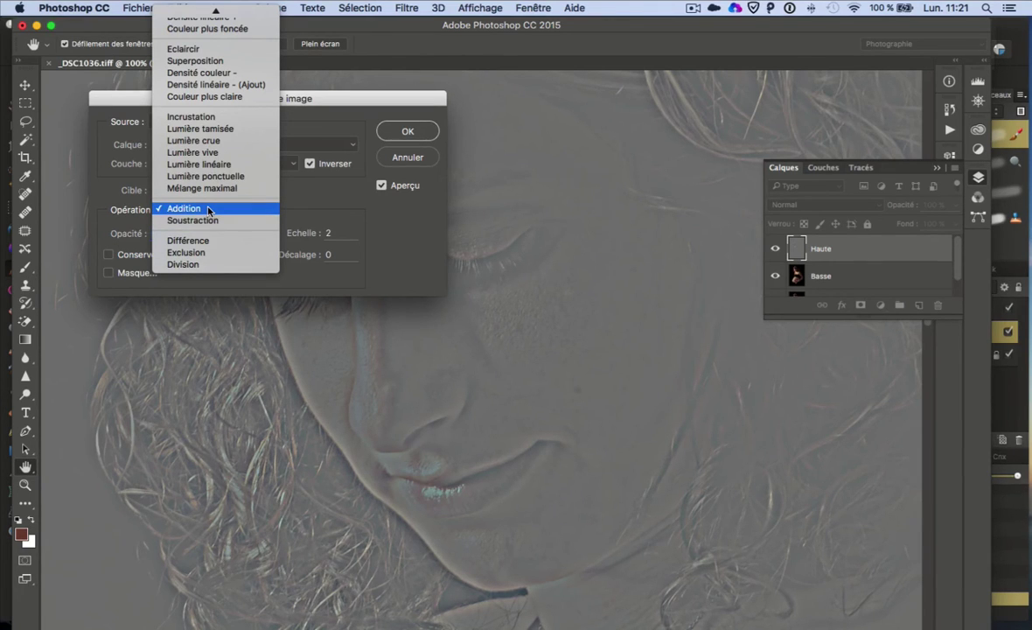
click(209, 210)
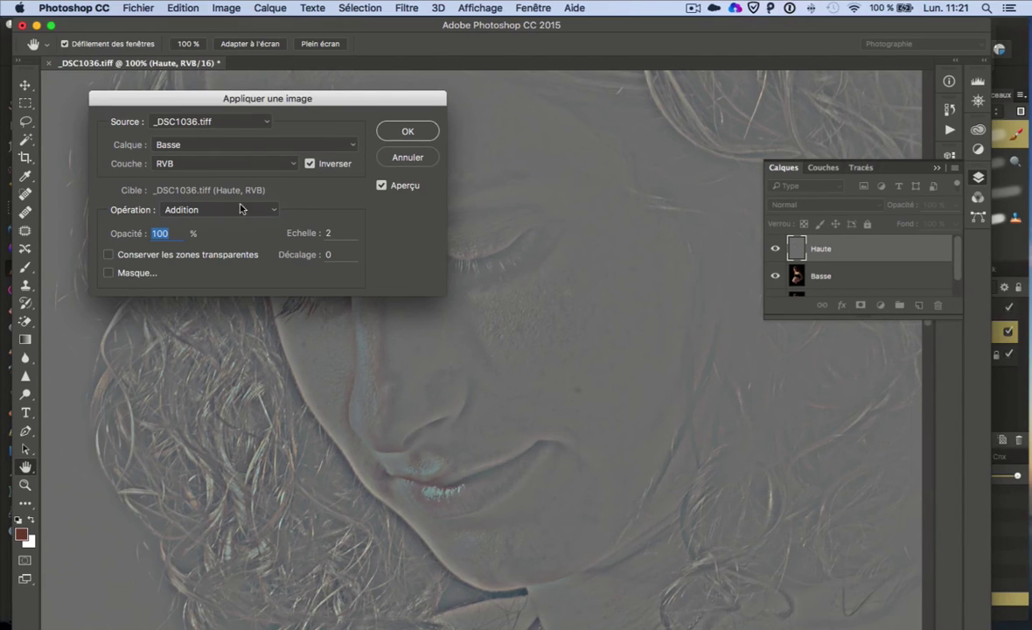
click(407, 132)
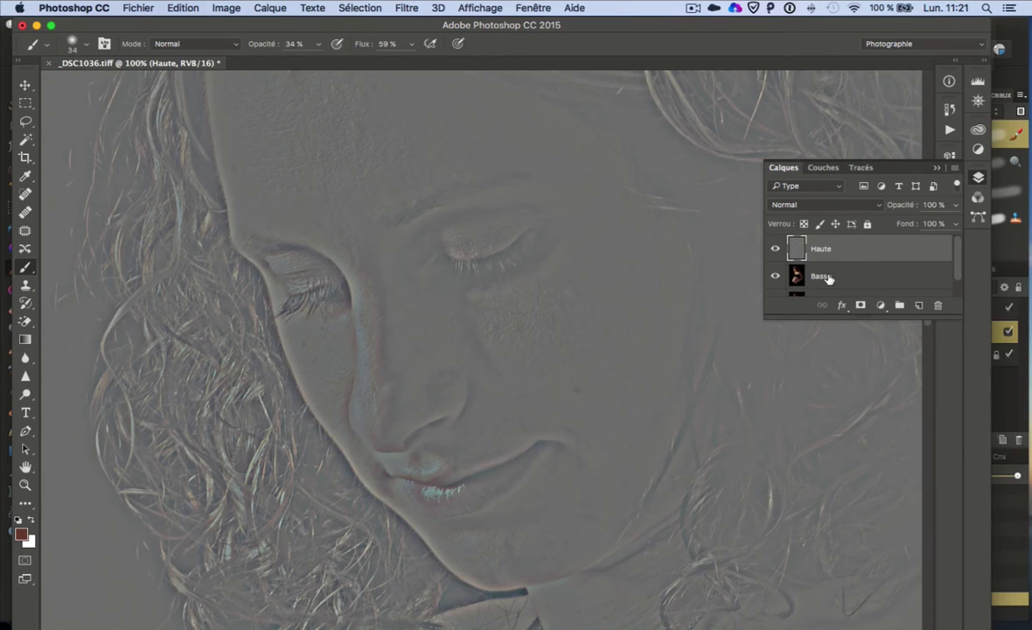
Switch to Affinity Photo and check the blend modes of the Basse fréquence and Haute fréquence layers
key(super+Tab)
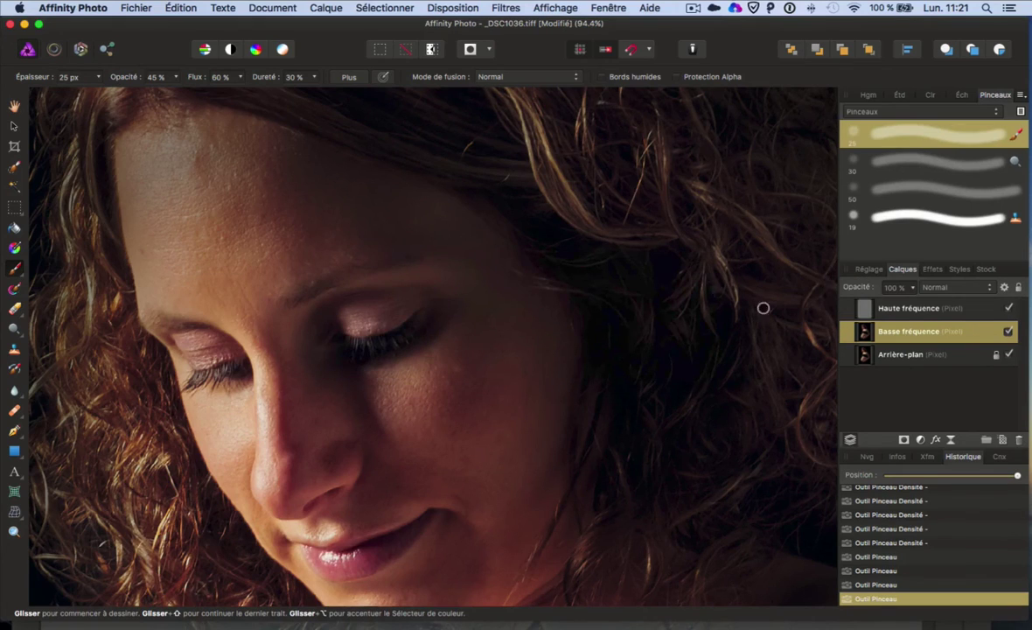
click(957, 288)
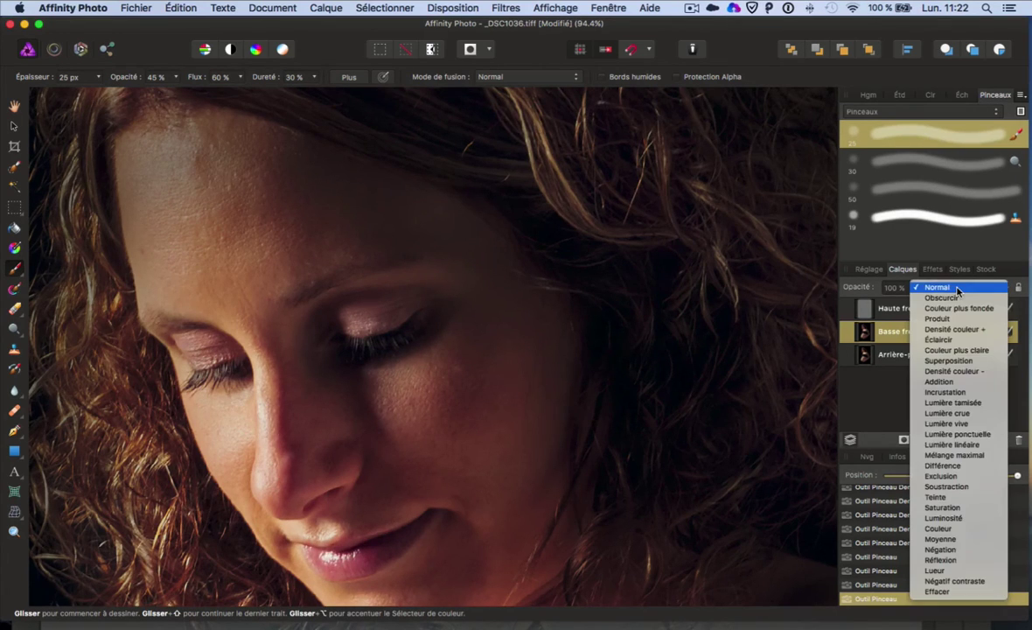
click(957, 289)
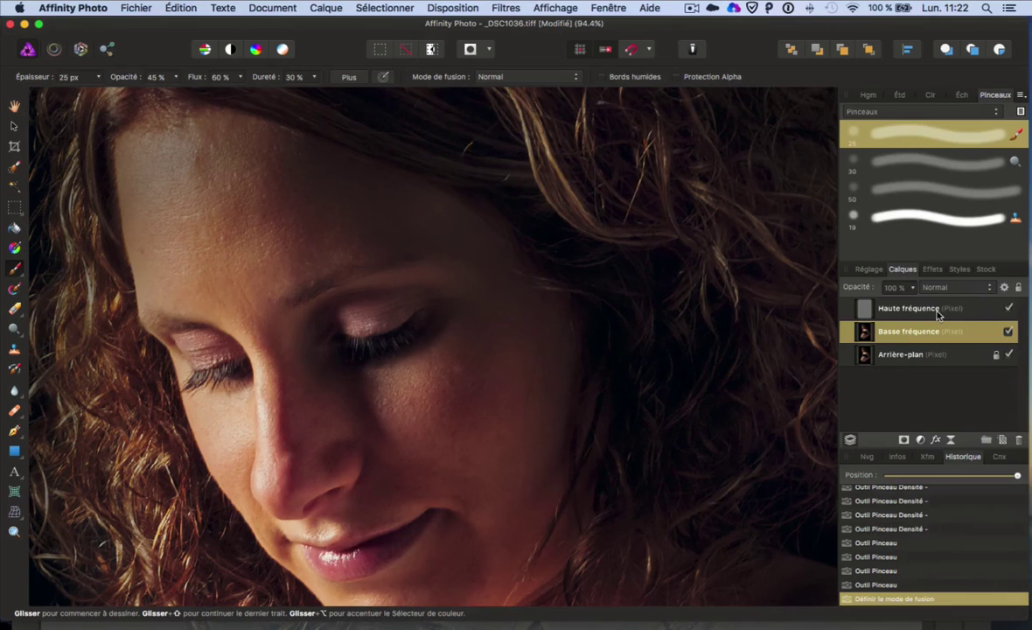
click(938, 313)
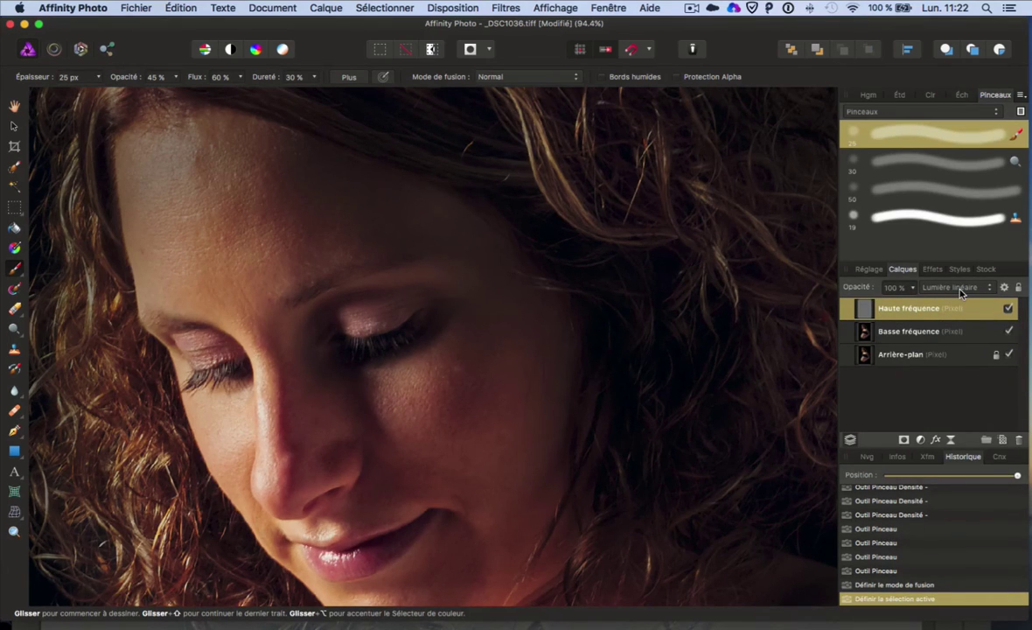
Switch back to Photoshop and set the Haute layer's blend mode to Lumière linéaire
key(super+Tab)
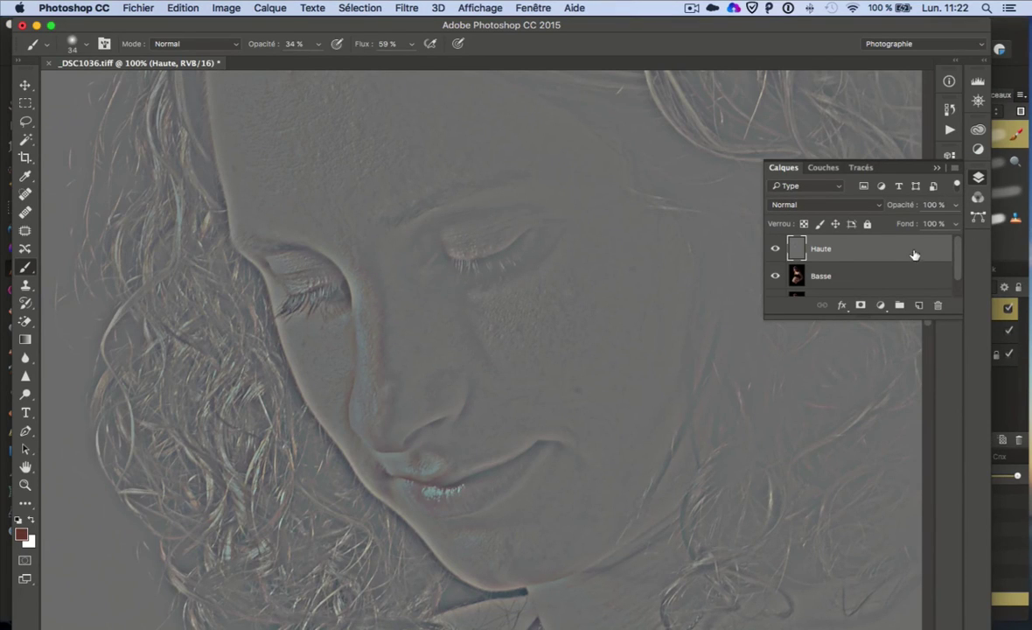
click(820, 207)
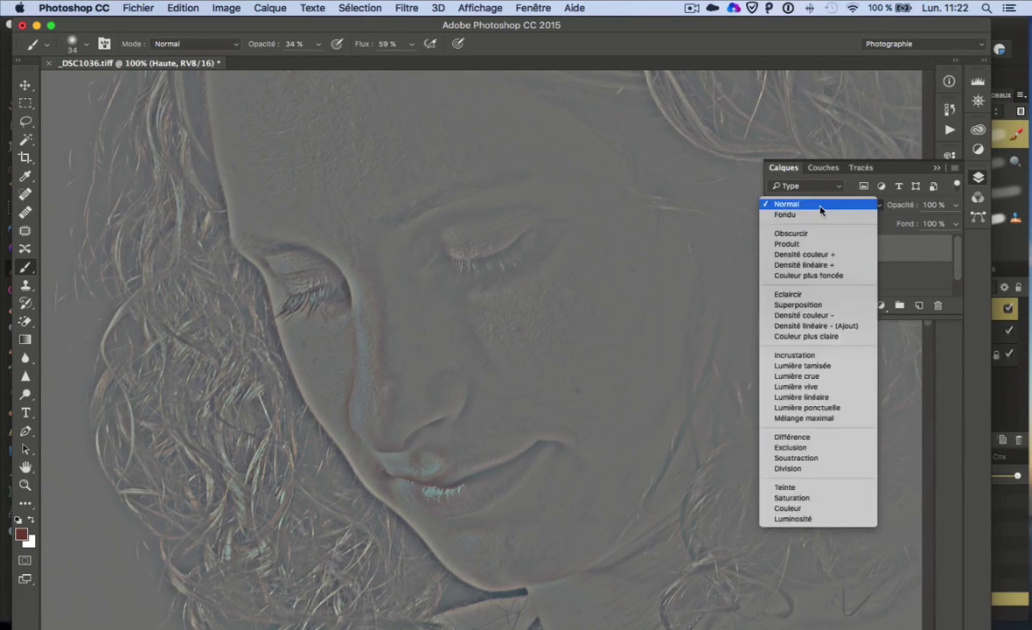
click(822, 398)
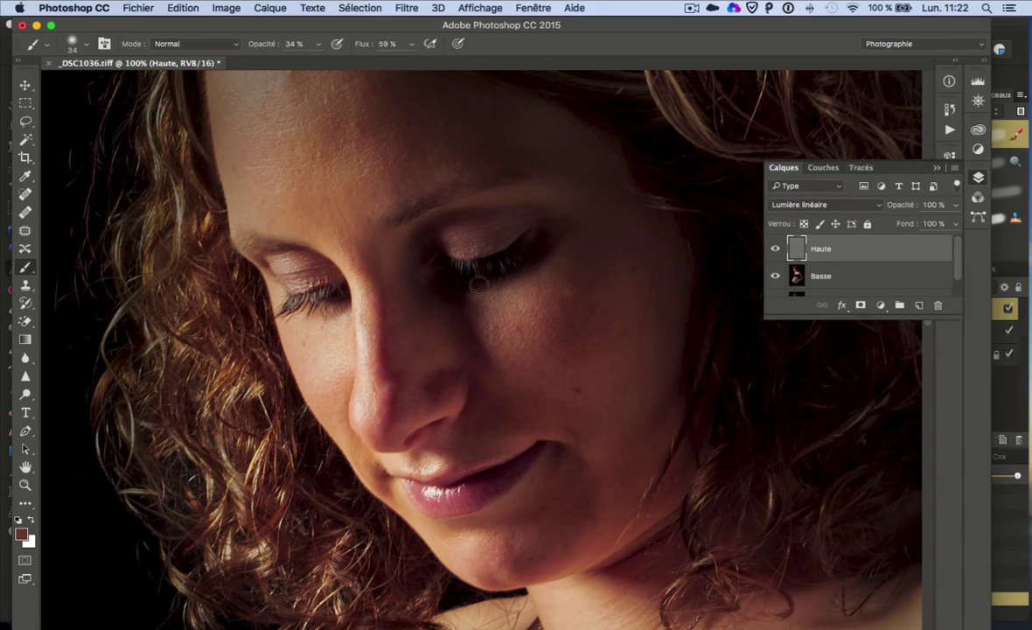
scroll(691, 262, left, 1)
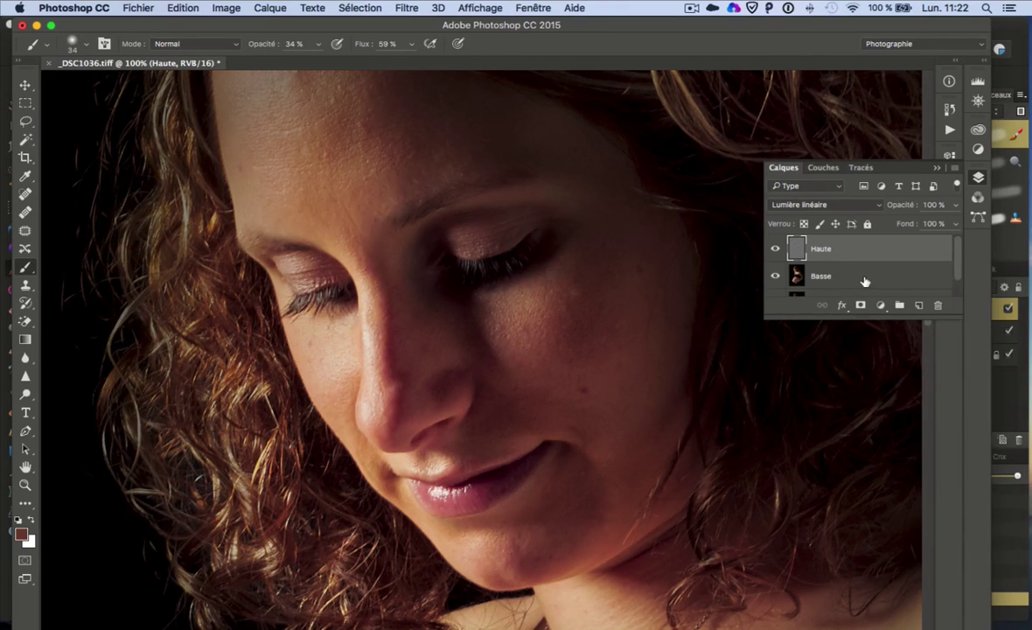
On the Basse layer, sample nearby skin tones and brush them over the eyelid and the shaded cheek
click(864, 278)
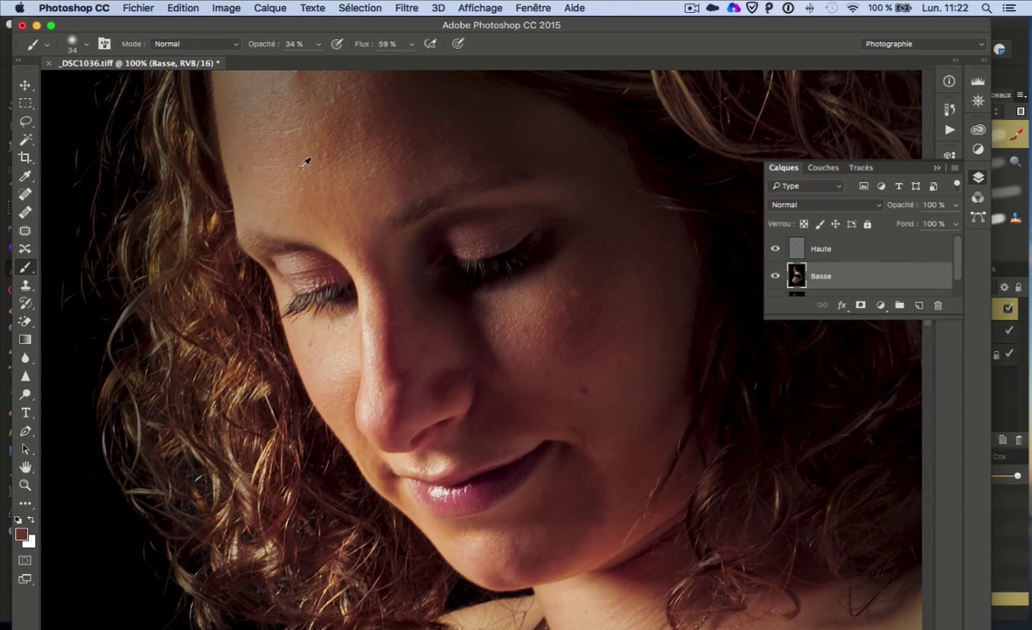
alt+click(322, 255)
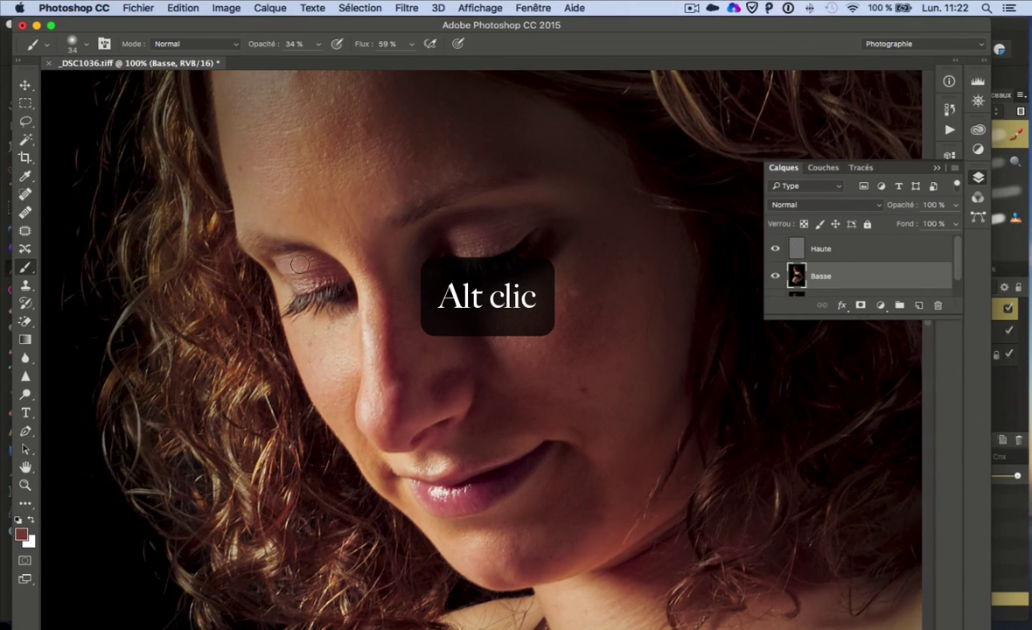
drag(283, 257, 313, 279)
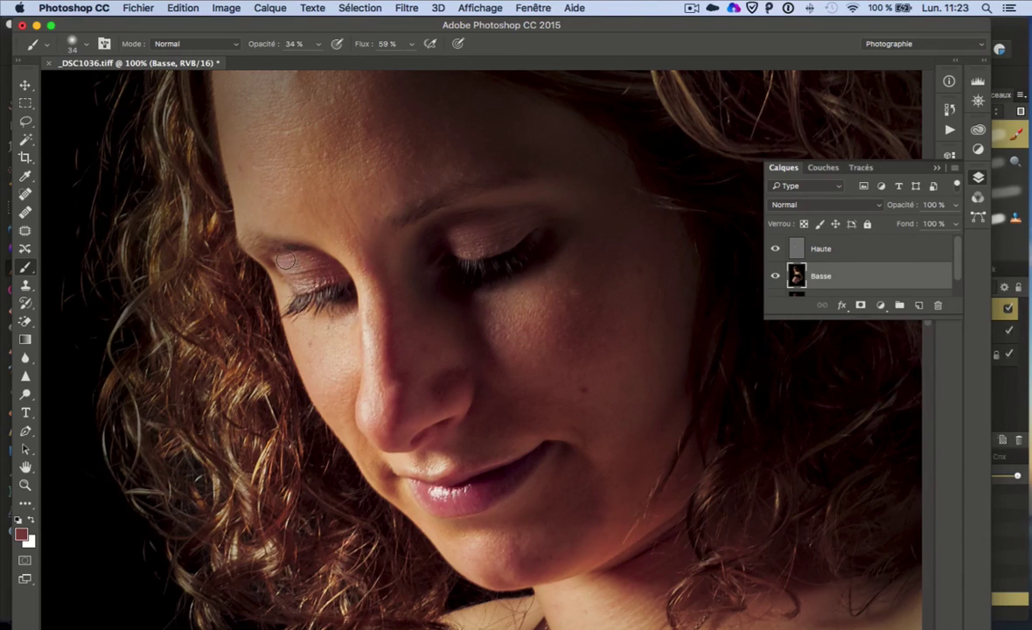
alt+click(582, 337)
mouse_move(589, 347)
mouse_down()
mouse_move(618, 356)
mouse_move(601, 361)
mouse_move(627, 360)
mouse_move(632, 342)
mouse_up()
Switch to Affinity Photo and look through the available filters, including Séparation de fréquence
key(super+Tab)
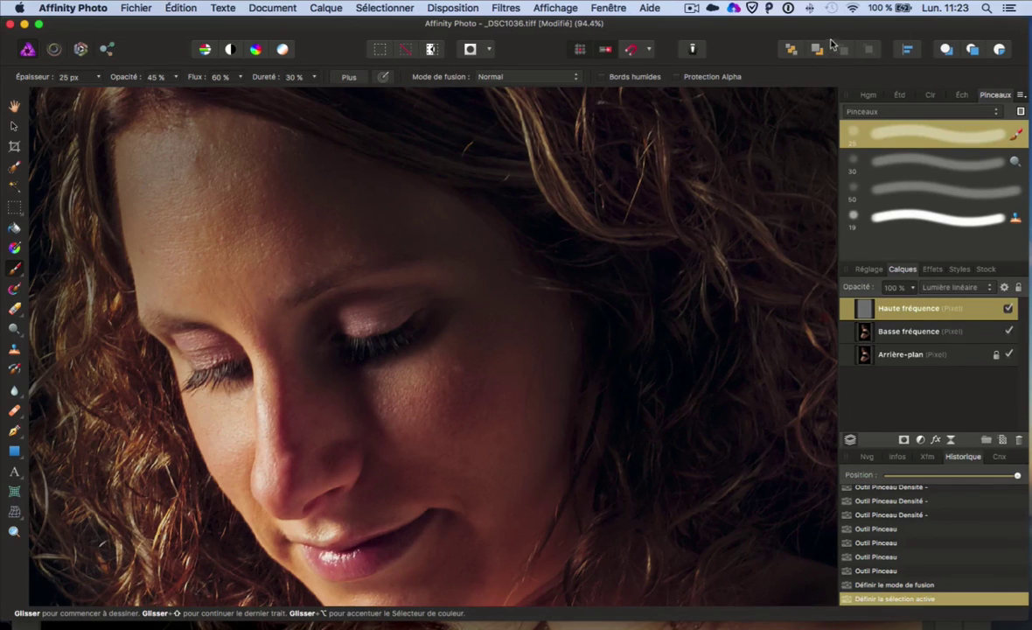
click(505, 10)
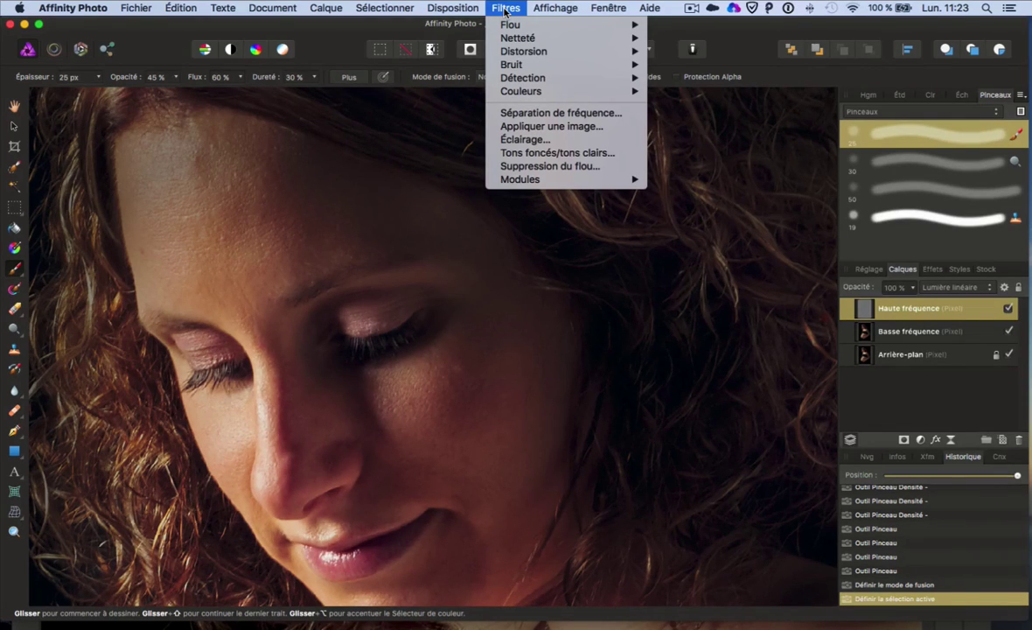
click(506, 10)
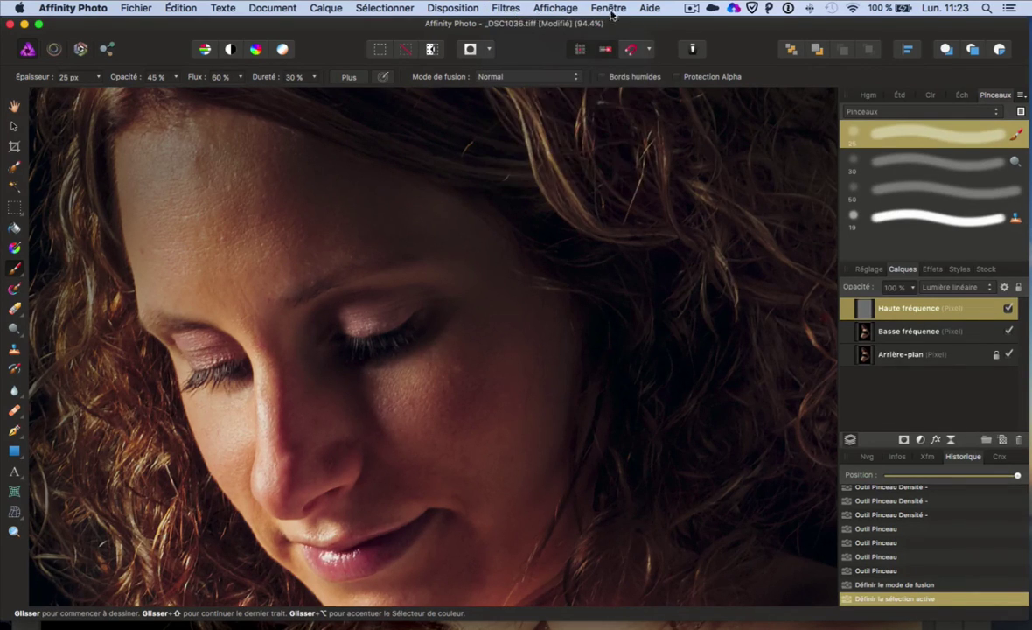